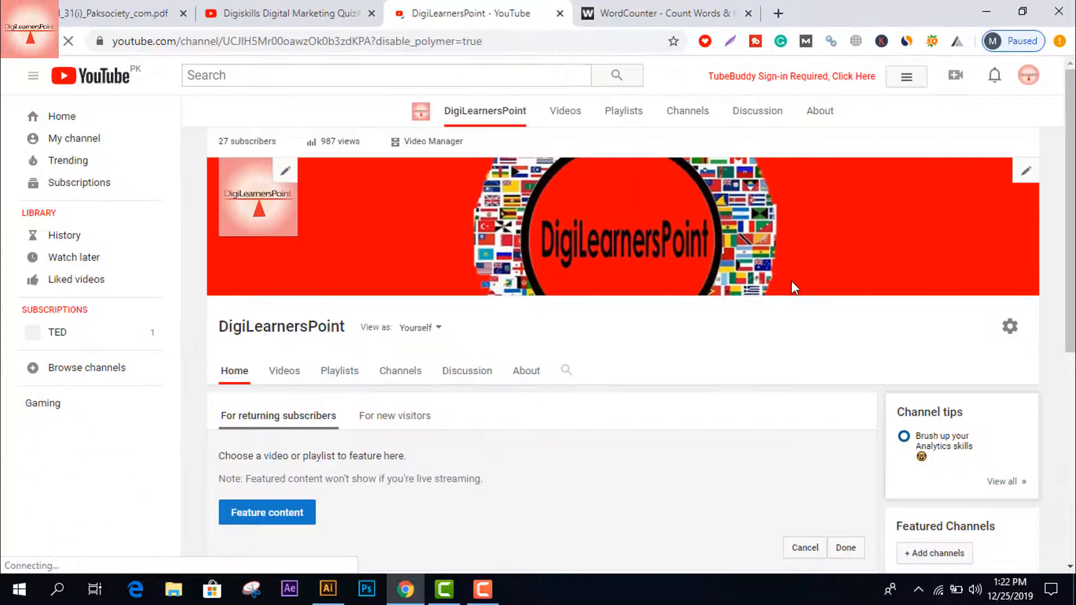
Step: Open the full list of channel tips from the DigiLearnersPoint channel page
scroll(792, 282, down, 1)
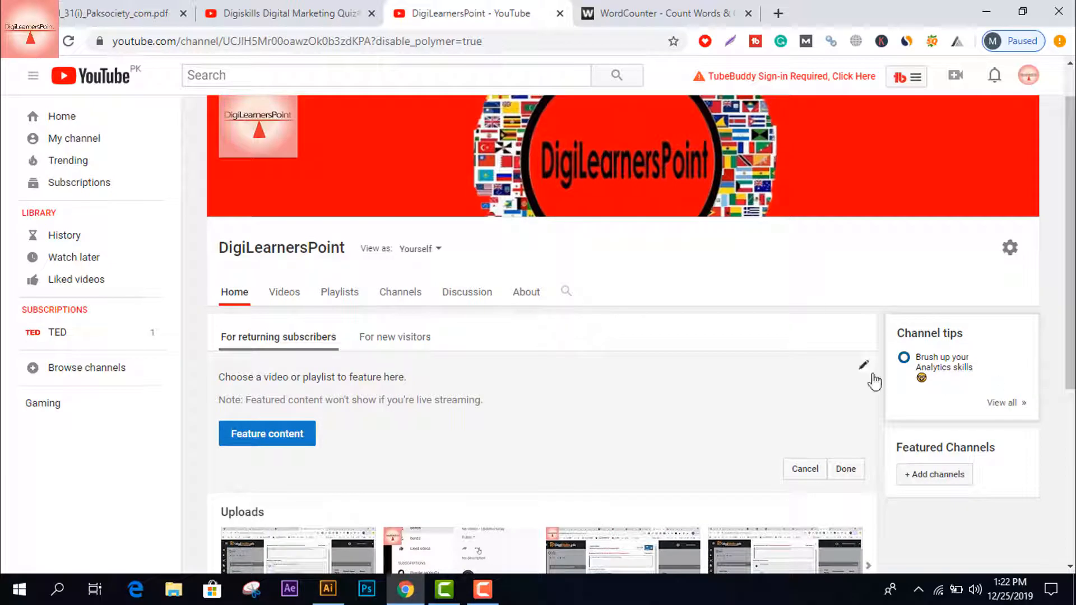
scroll(672, 353, down, 1)
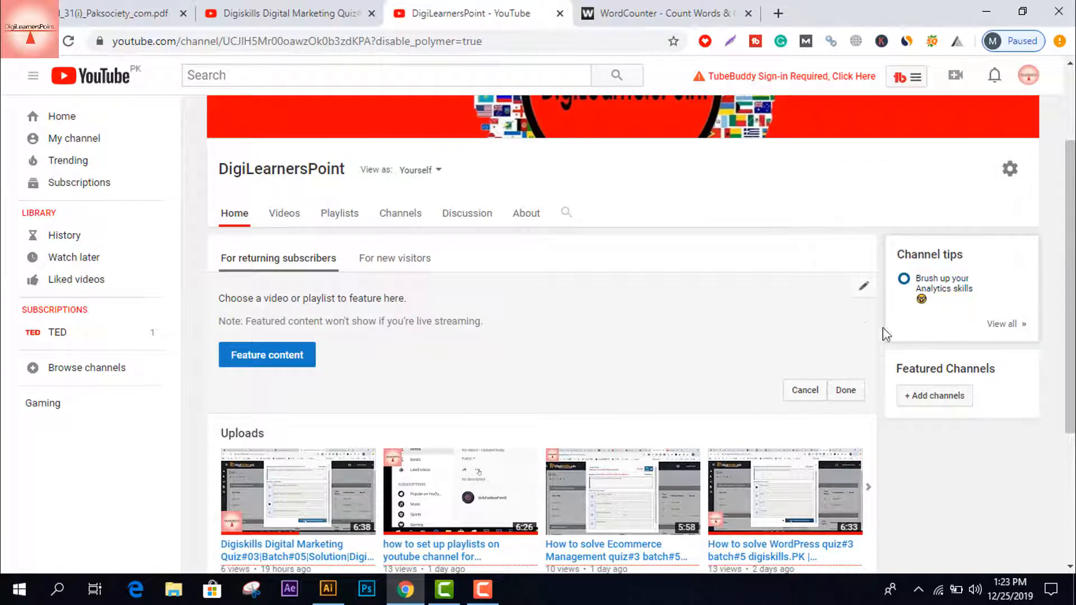
click(995, 328)
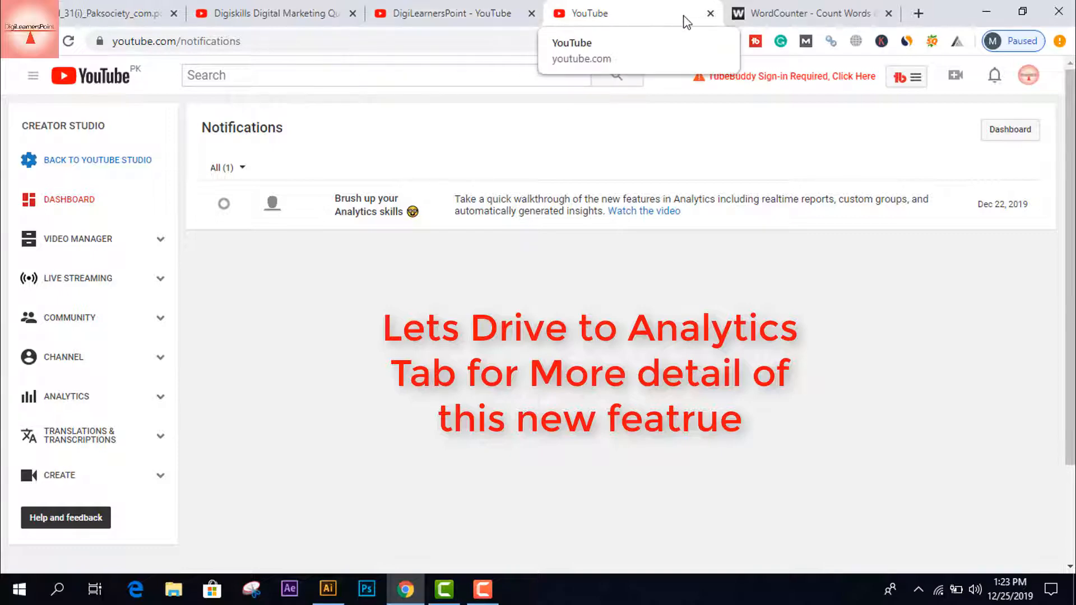
Step: Return to the DigiLearnersPoint channel page and open the channel analytics by way of its Video Manager
click(449, 16)
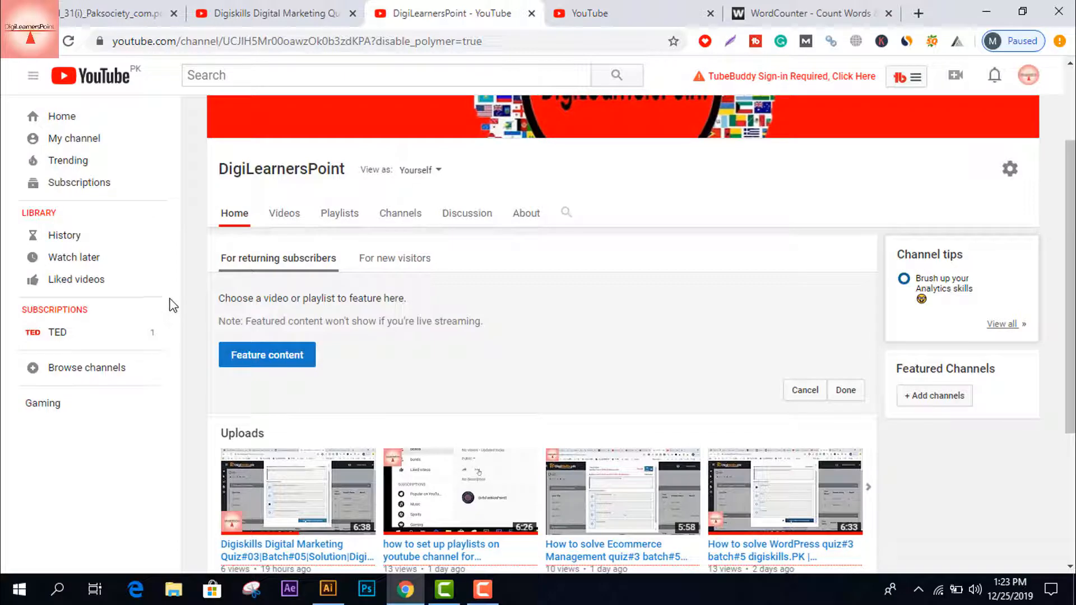
scroll(421, 280, up, 3)
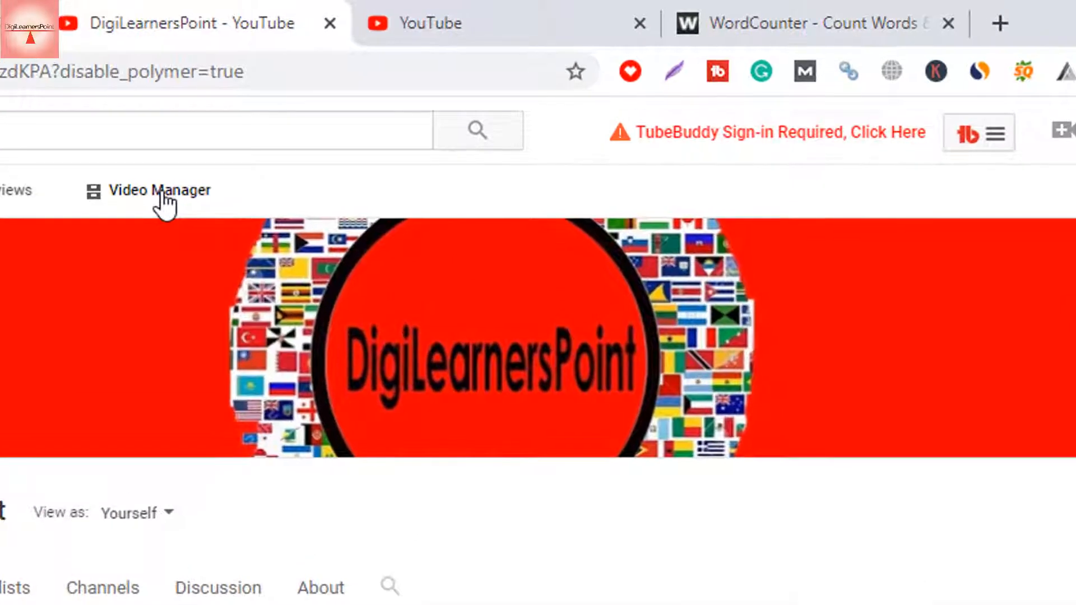
click(162, 193)
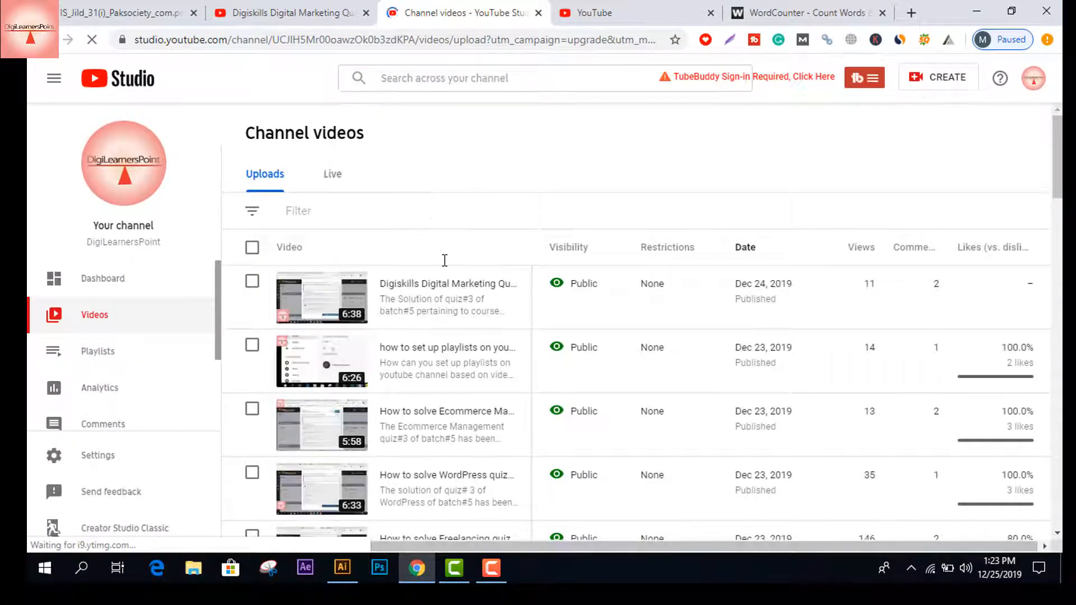
scroll(433, 284, down, 1)
scroll(432, 284, down, 1)
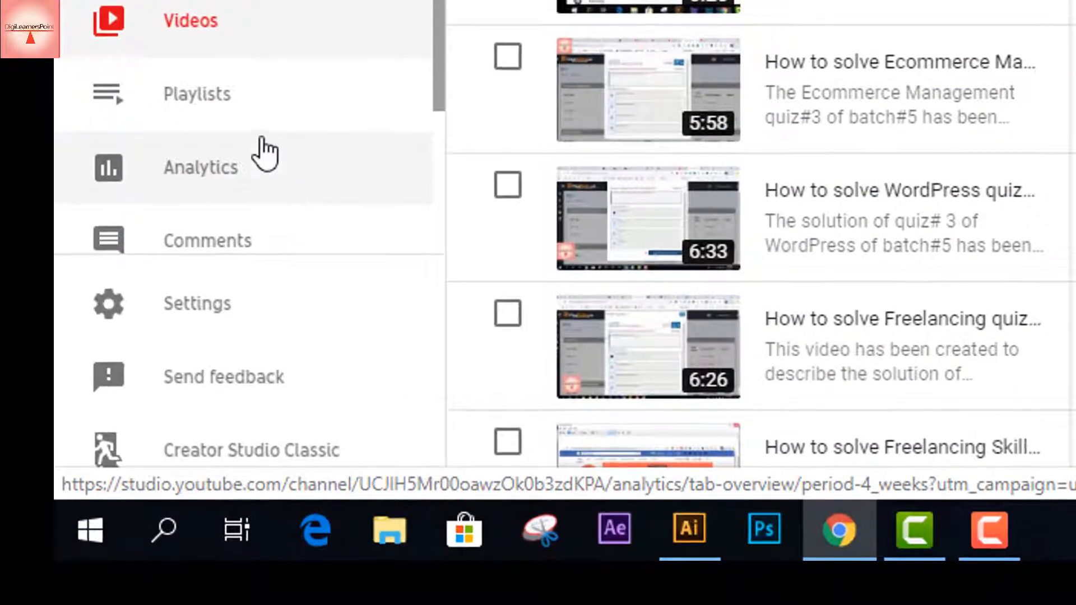
click(221, 173)
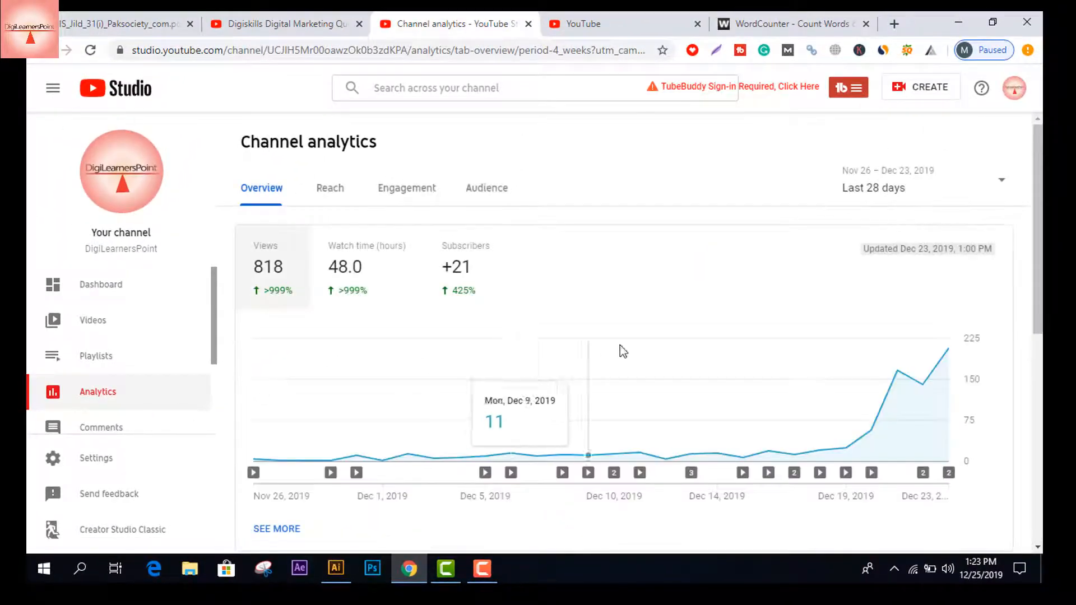
Step: Examine the analytics overview, including the top videos of the last 28 days and the realtime activity of the last 48 hours
scroll(620, 345, down, 6)
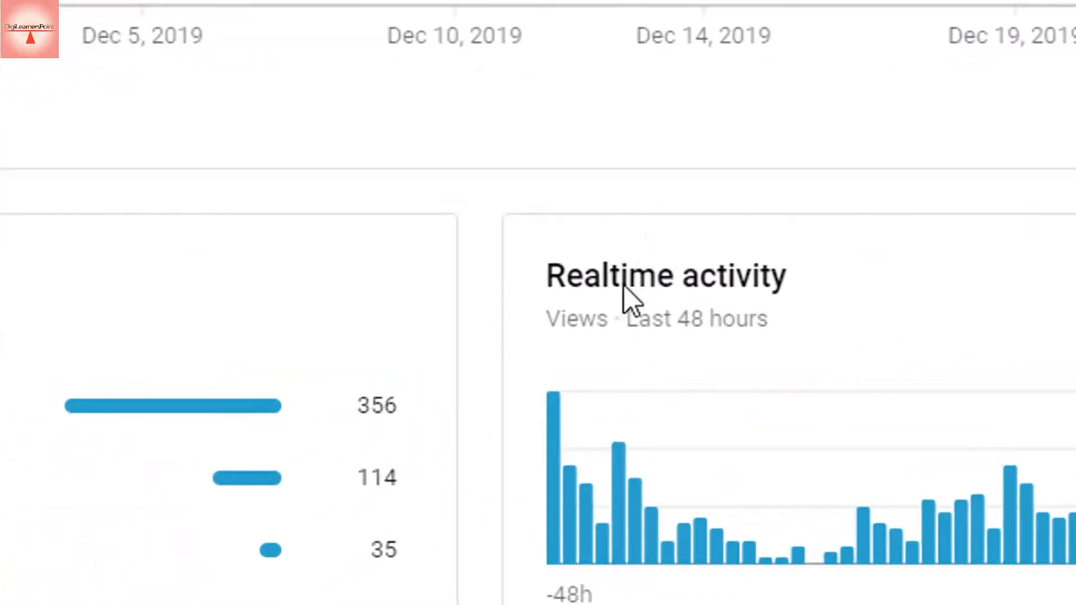
mouse_move(824, 339)
mouse_down()
mouse_move(476, 242)
mouse_move(751, 347)
mouse_move(821, 349)
mouse_up()
scroll(909, 356, down, 2)
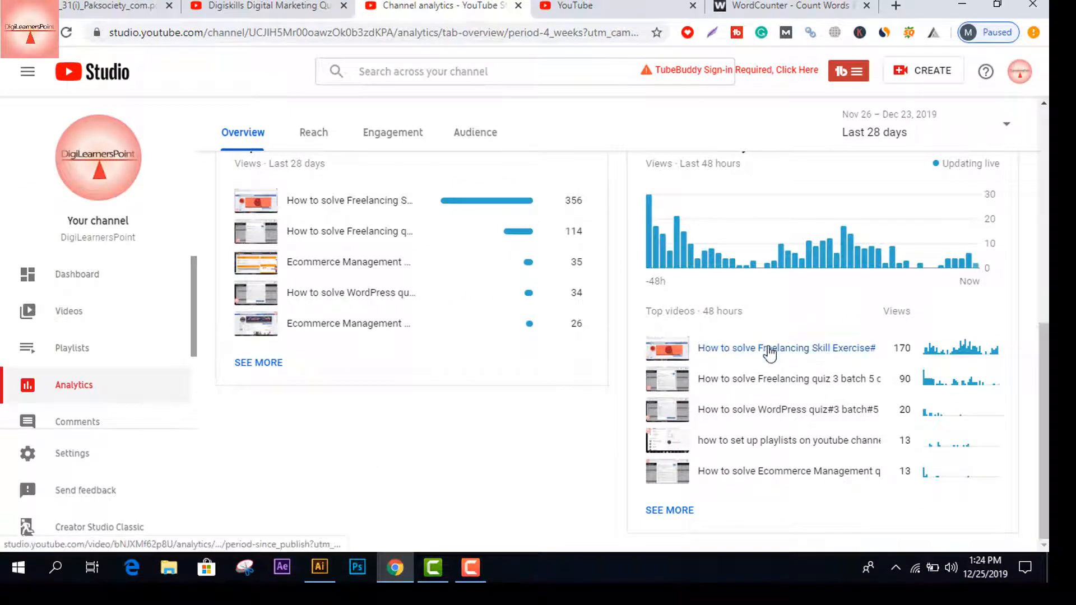
scroll(783, 372, up, 8)
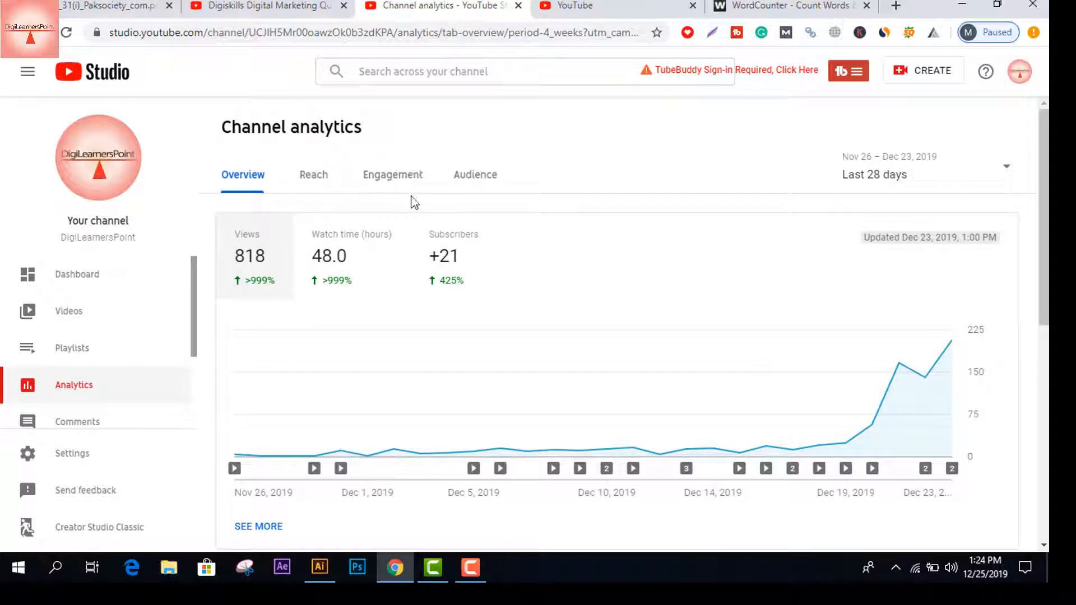
Step: Show the channel's Reach analytics and examine impressions, click-through rate, views and unique viewers
click(310, 177)
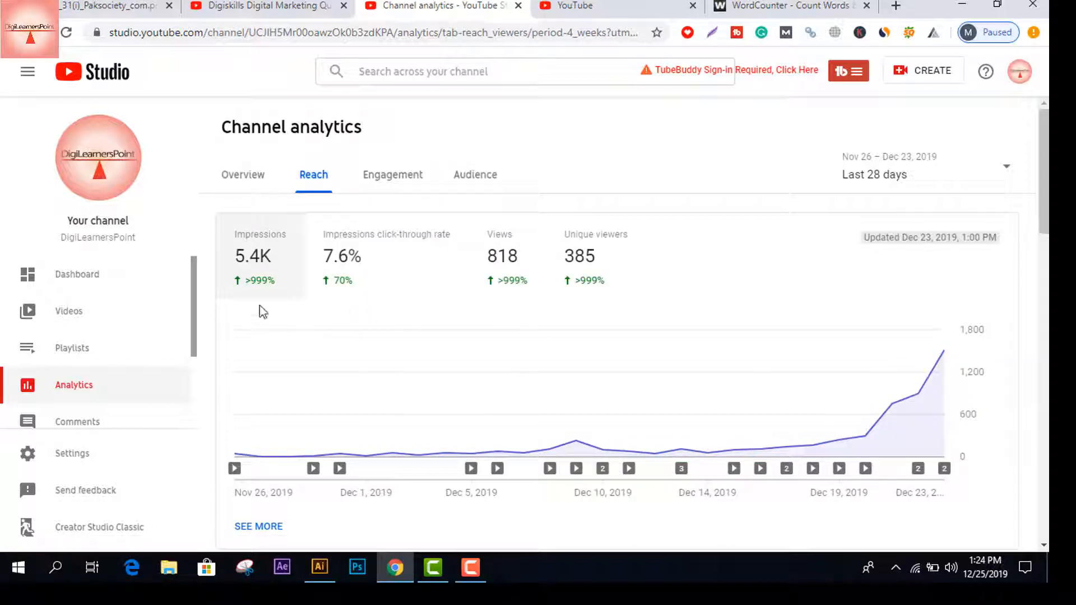
mouse_move(252, 240)
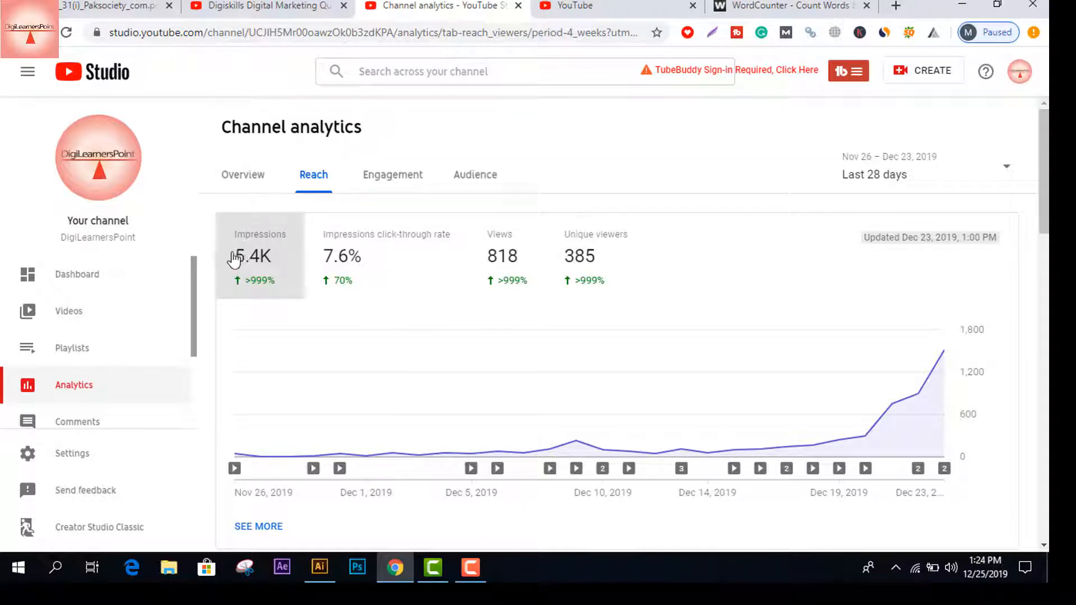
mouse_move(238, 259)
mouse_move(344, 284)
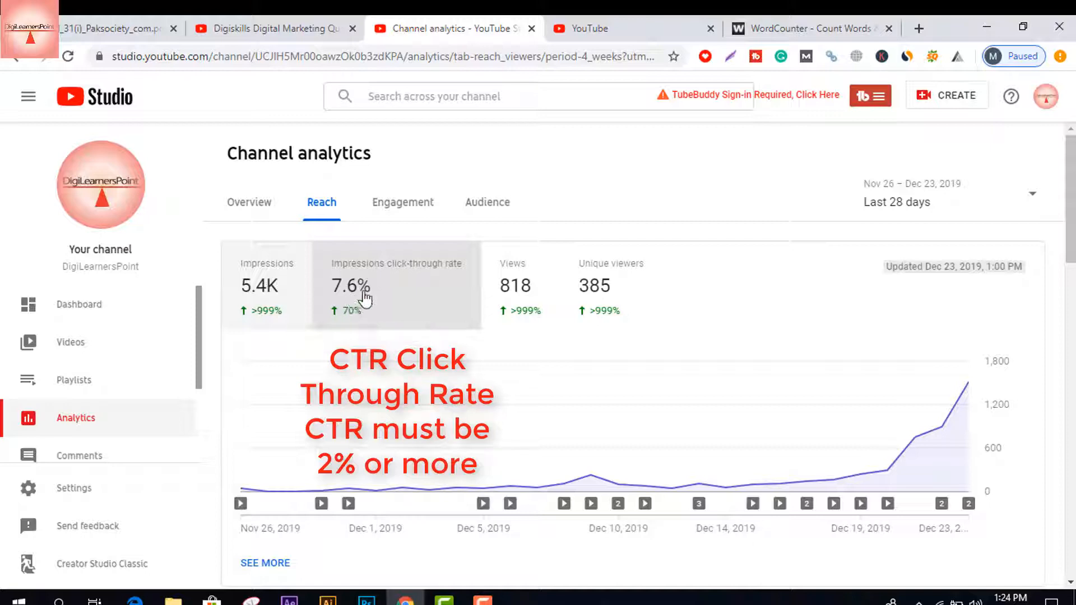
mouse_move(503, 266)
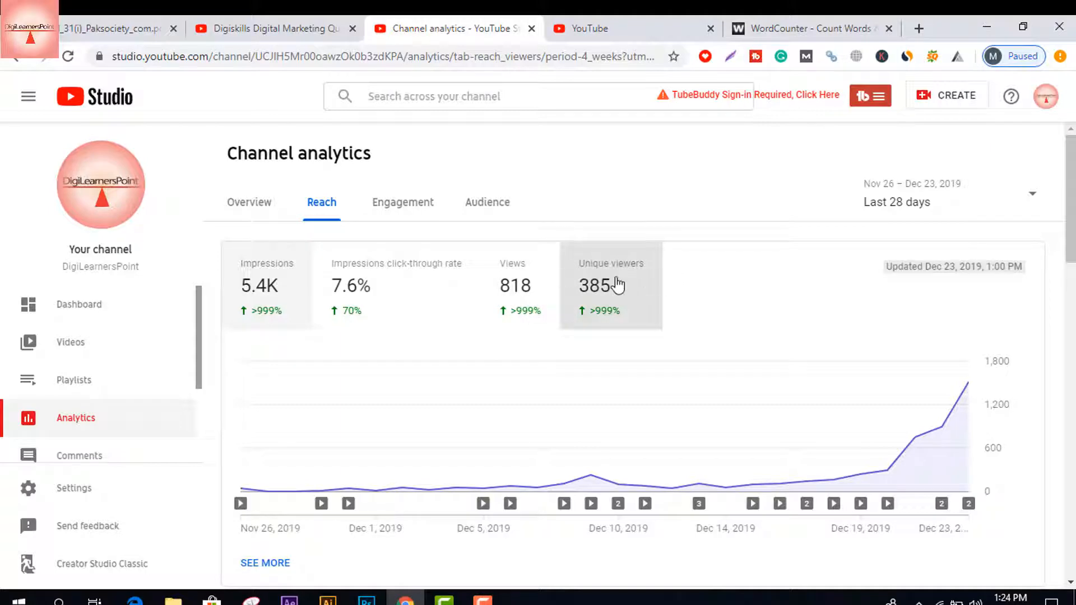
Step: Show the channel's Engagement analytics and compare watch time and average view duration with the previous 28 days
click(396, 206)
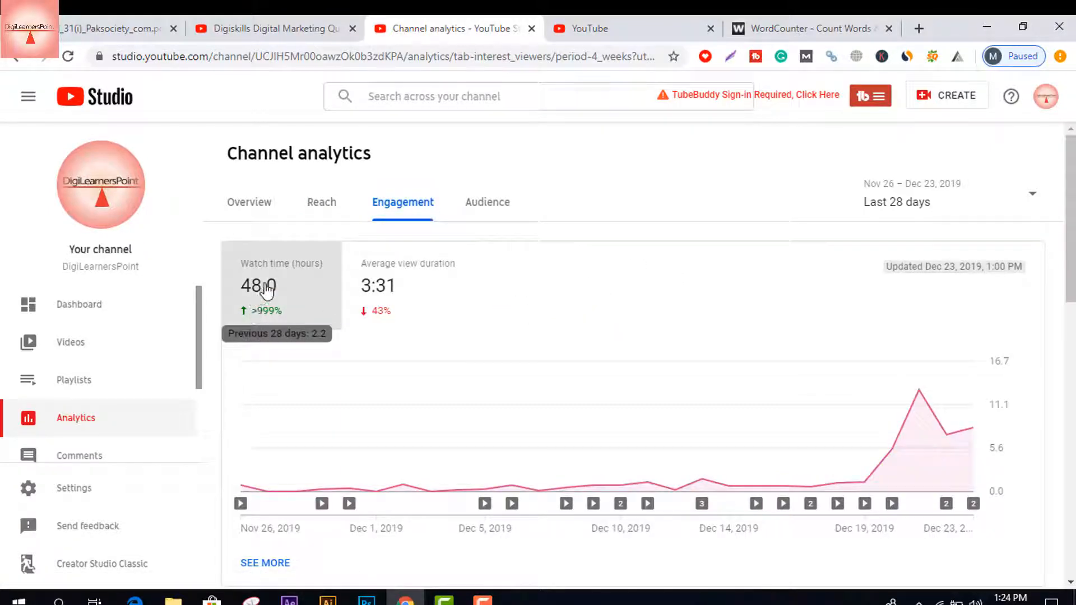
mouse_move(283, 268)
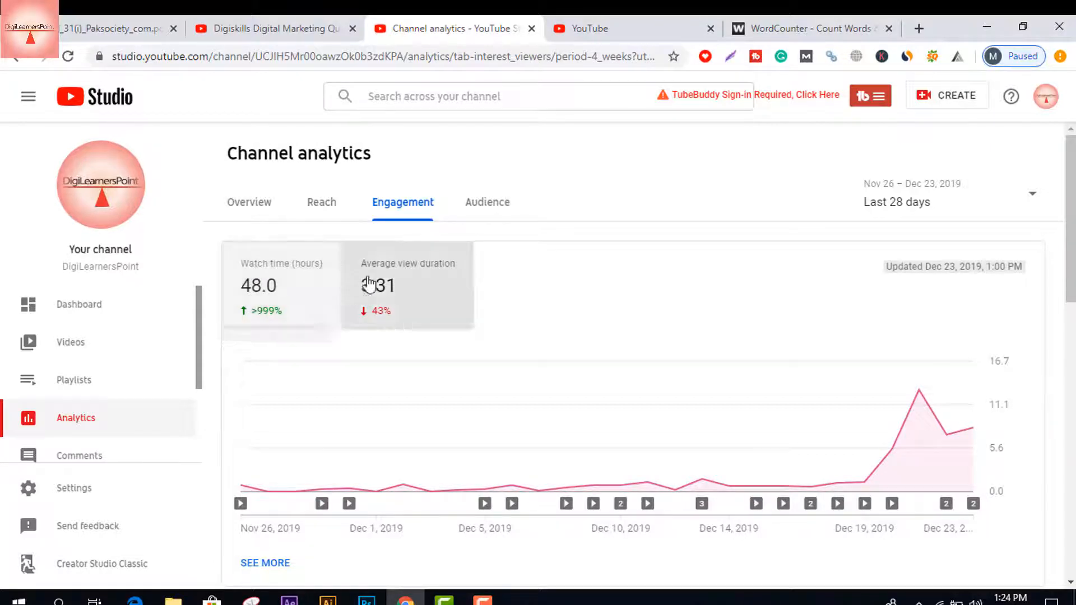
mouse_move(403, 274)
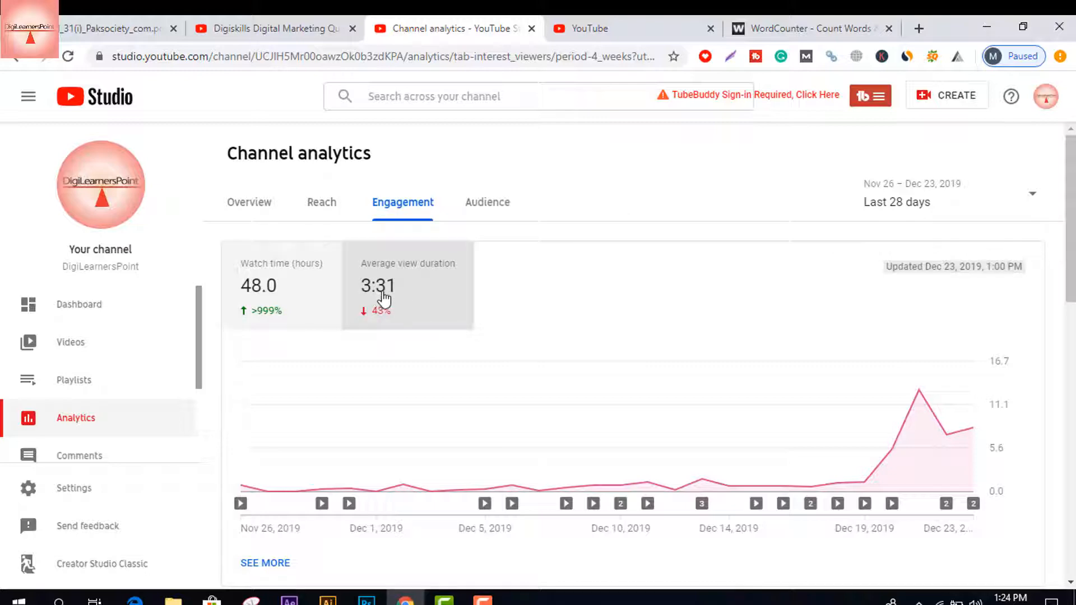
mouse_move(376, 316)
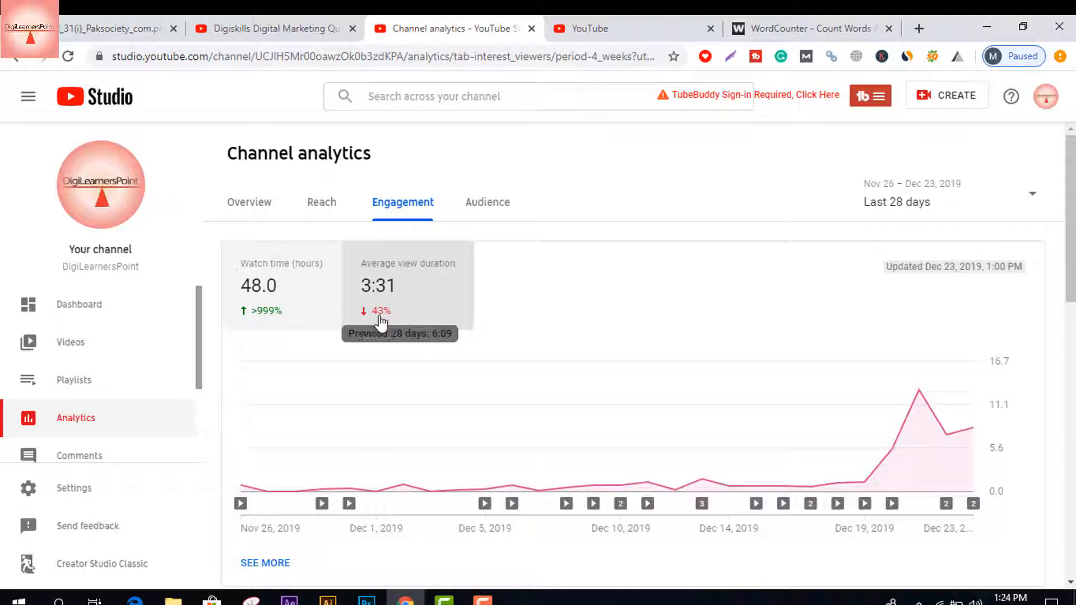
Step: Open the detailed watch time report from the Engagement chart and examine the daily line chart by video
scroll(433, 322, down, 1)
scroll(434, 322, down, 4)
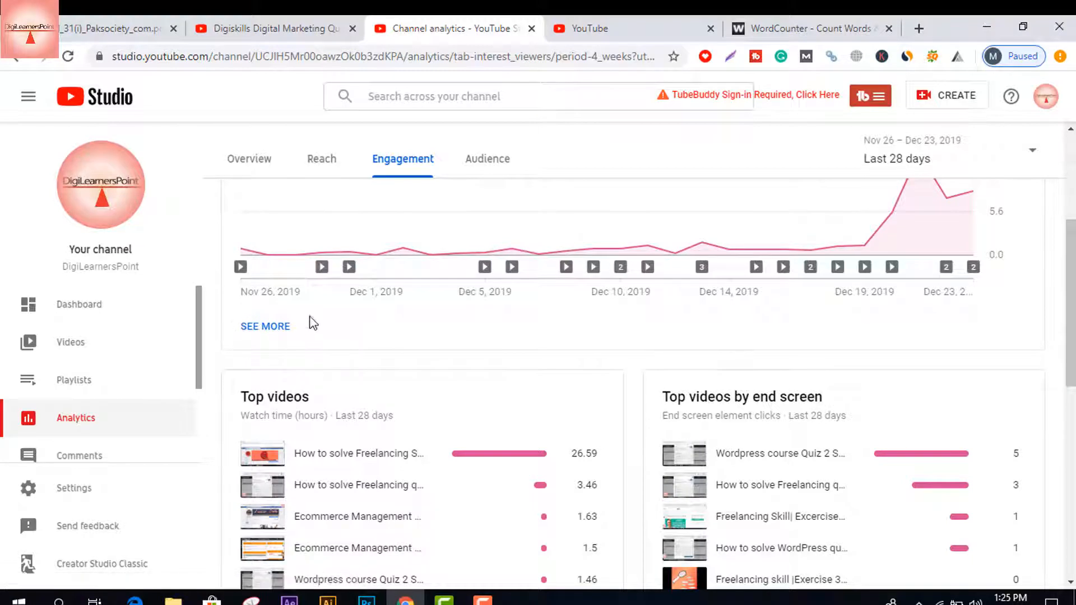
click(279, 328)
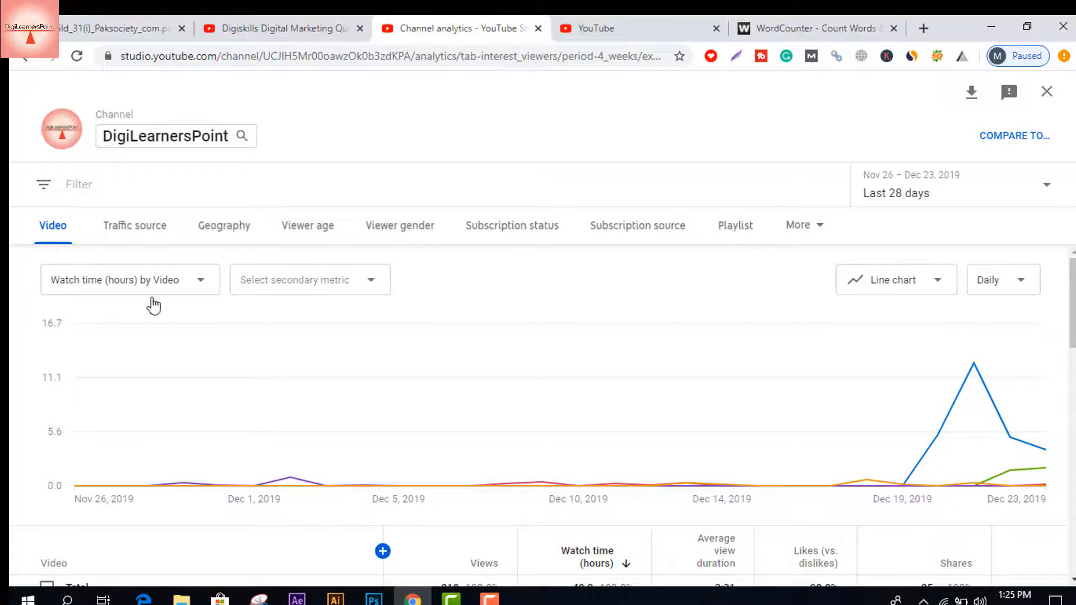
scroll(289, 367, down, 3)
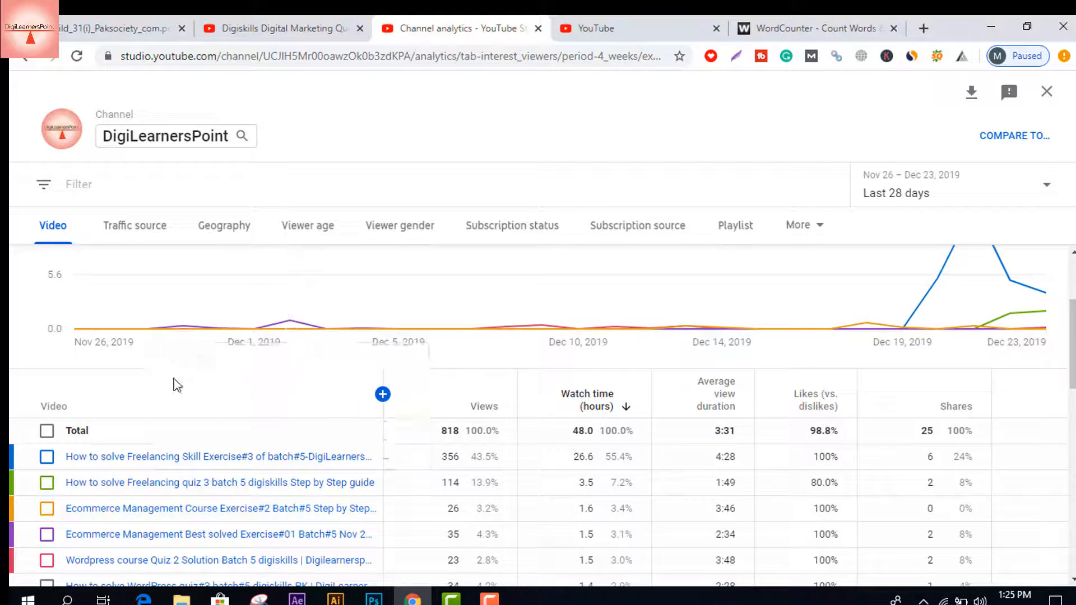
scroll(99, 364, up, 1)
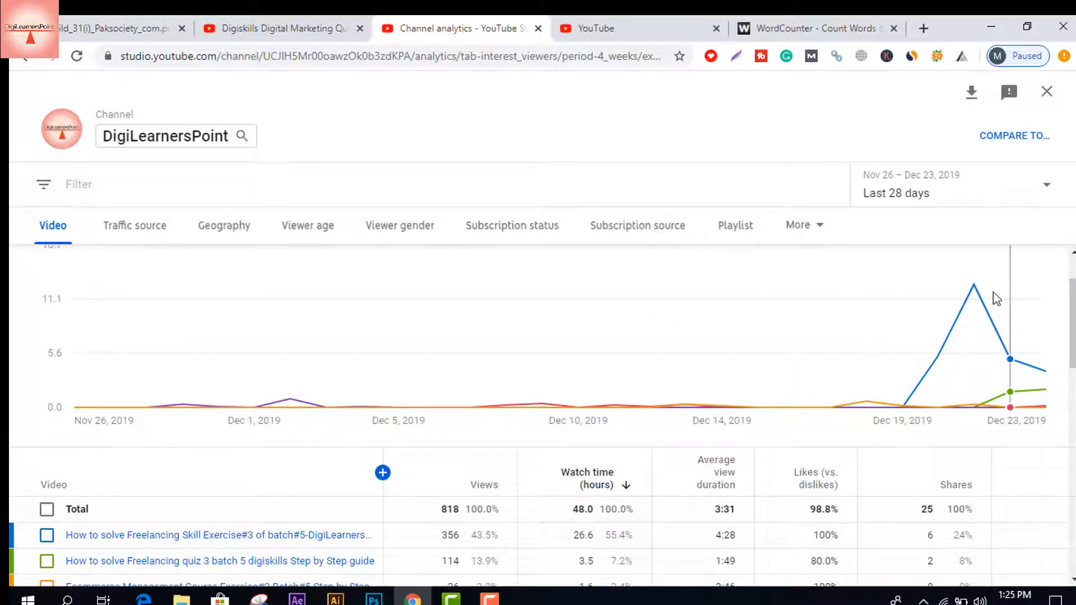
mouse_move(976, 294)
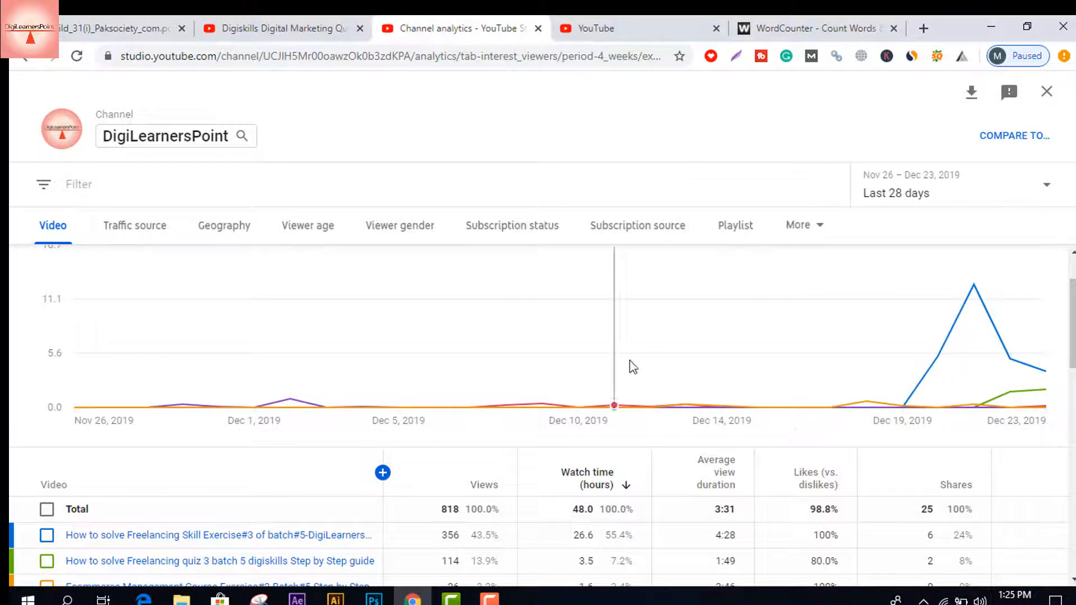
Step: Examine the per-video table for views, watch time, average view duration, likes and shares down to the last video
scroll(704, 477, down, 2)
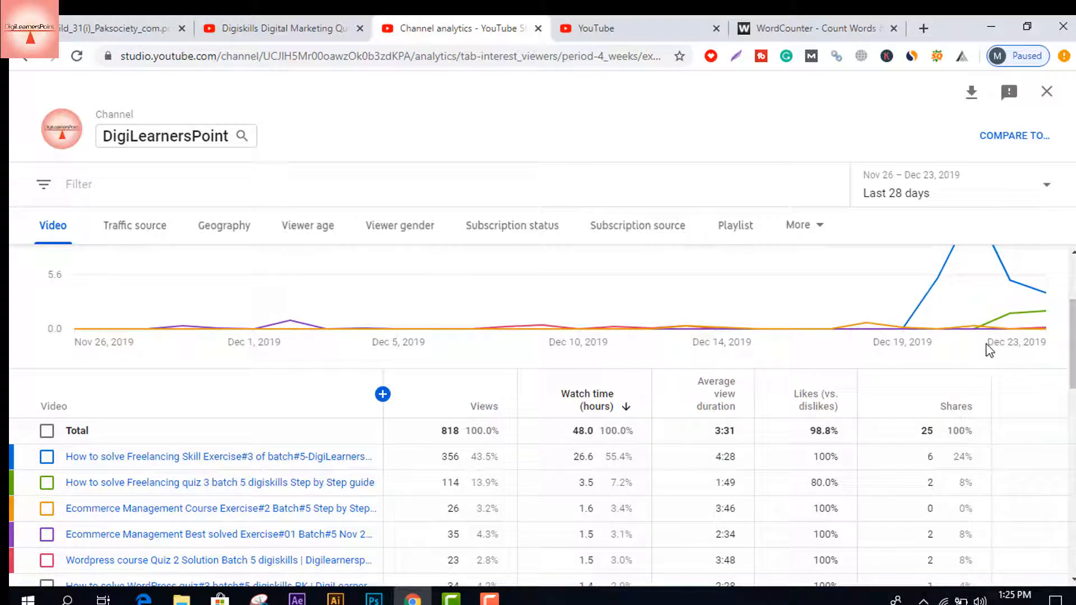
scroll(107, 454, down, 3)
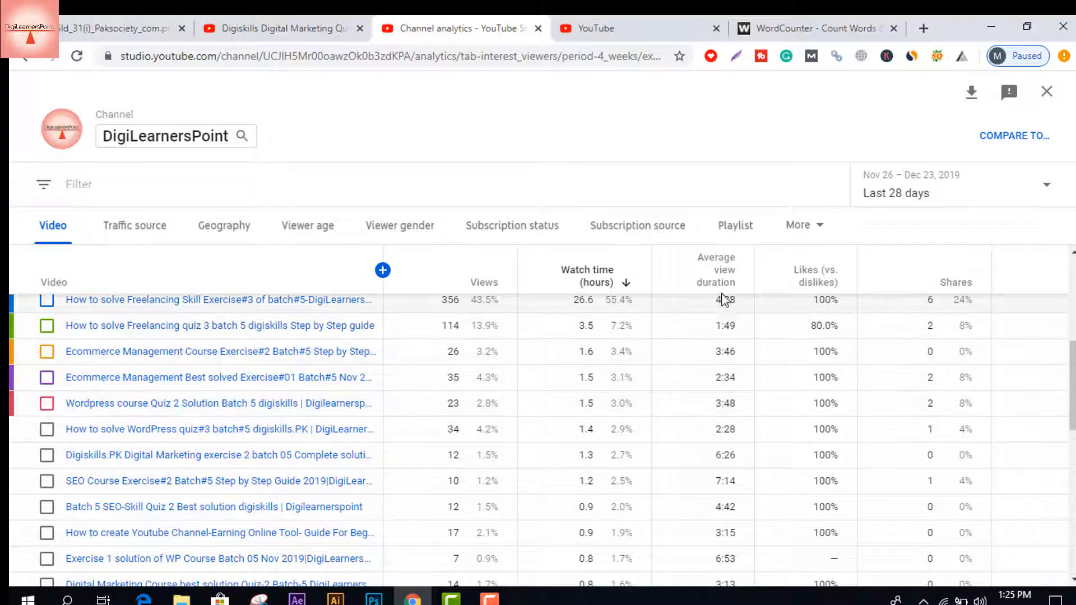
scroll(716, 404, up, 2)
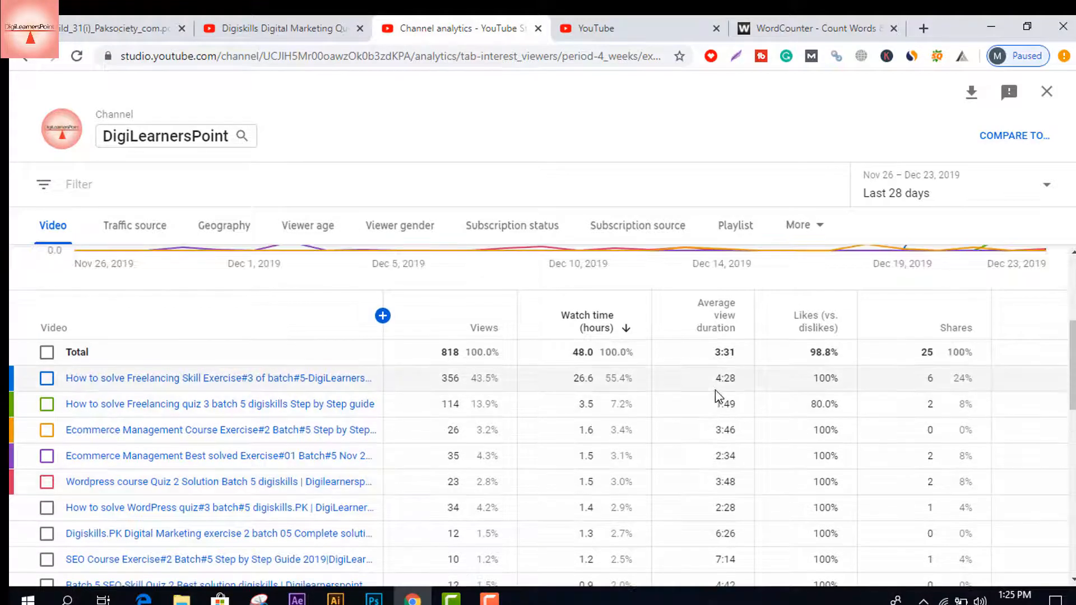
scroll(698, 430, down, 2)
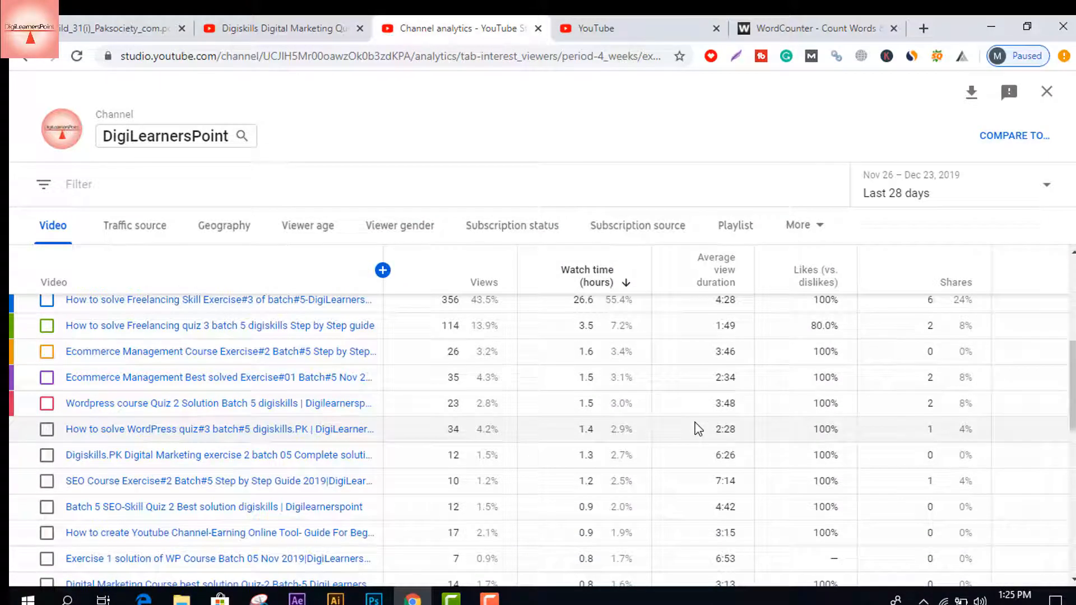
scroll(698, 430, up, 2)
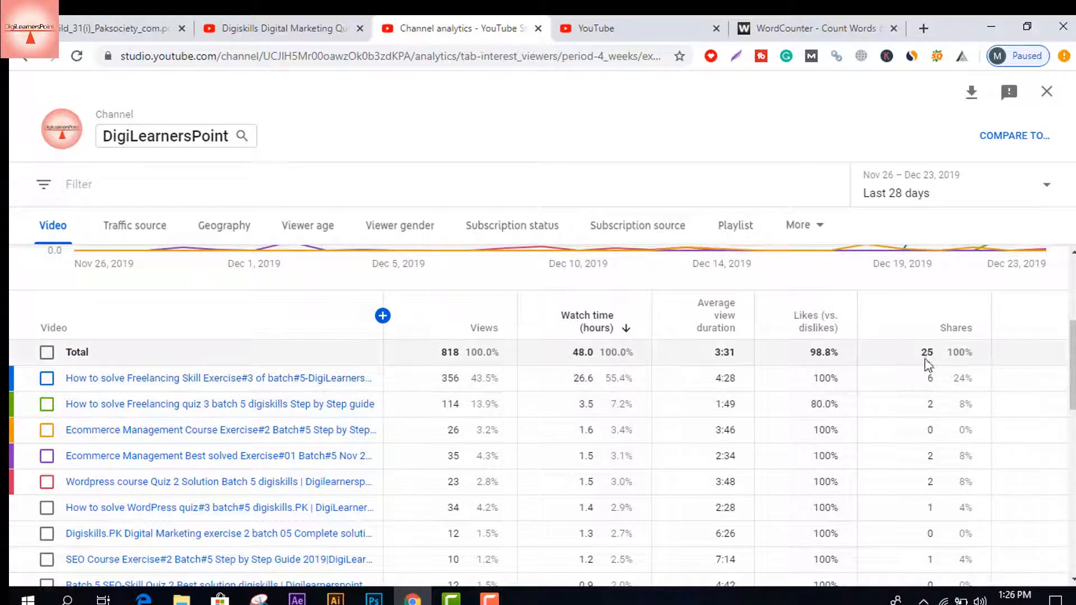
scroll(908, 431, down, 2)
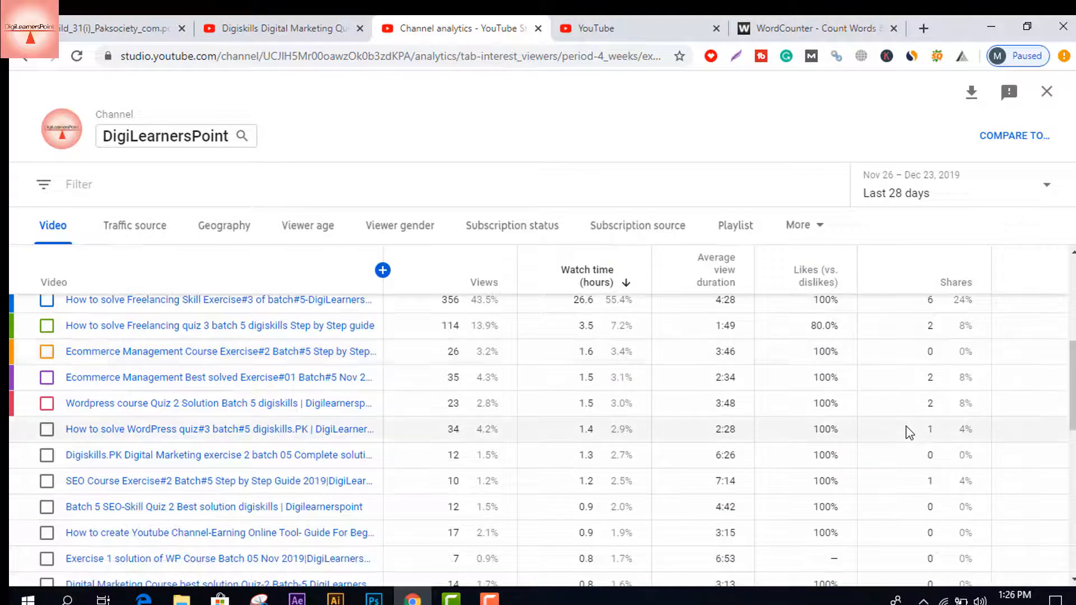
scroll(909, 432, down, 2)
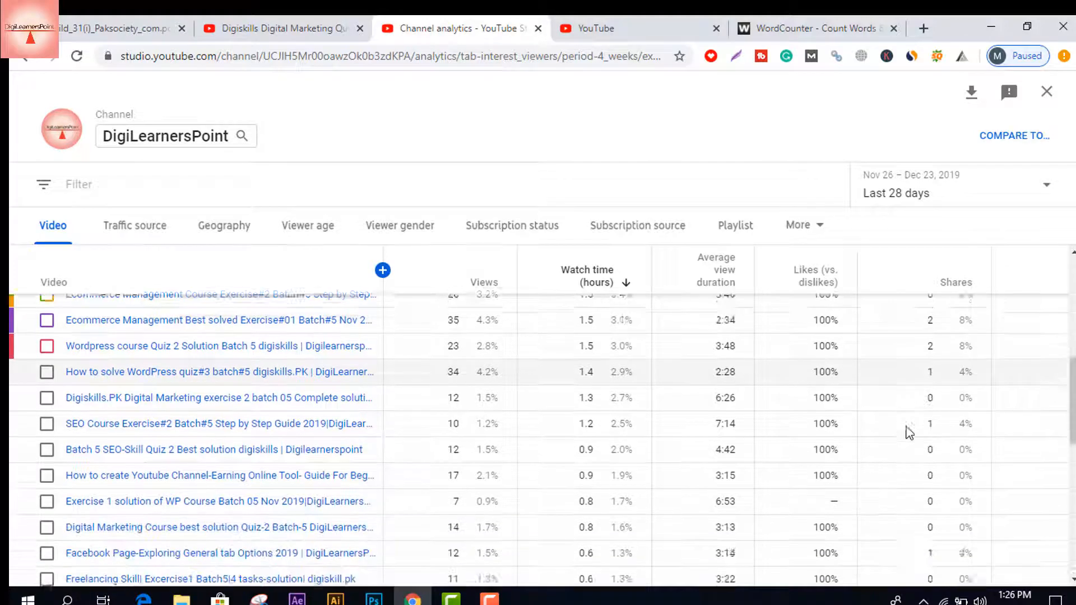
scroll(910, 433, down, 7)
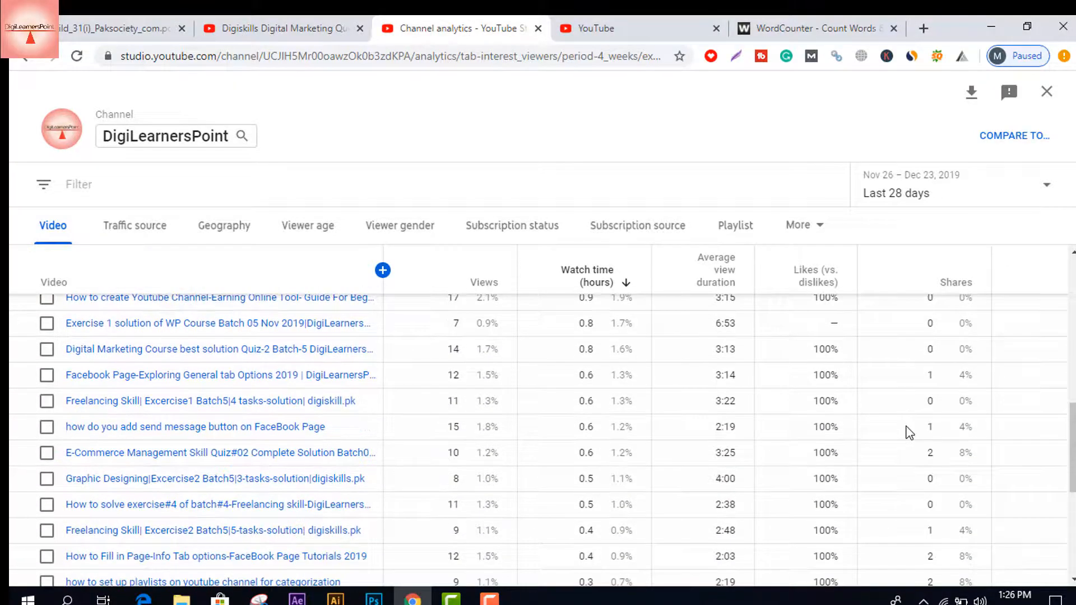
scroll(909, 433, down, 1)
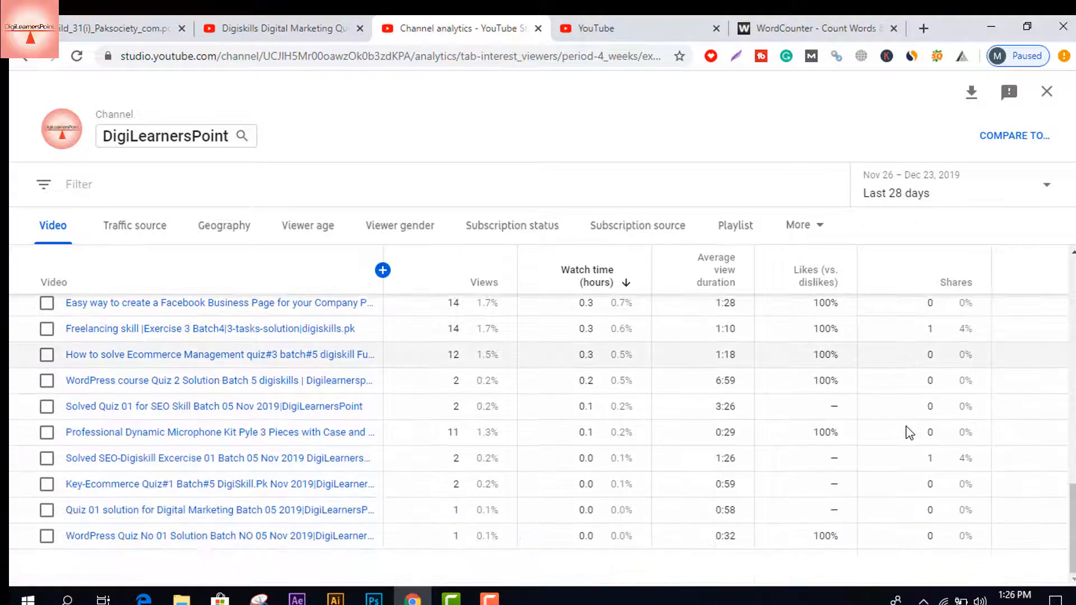
Step: Switch the detailed watch time report from the video breakdown to the traffic source breakdown
scroll(910, 432, up, 7)
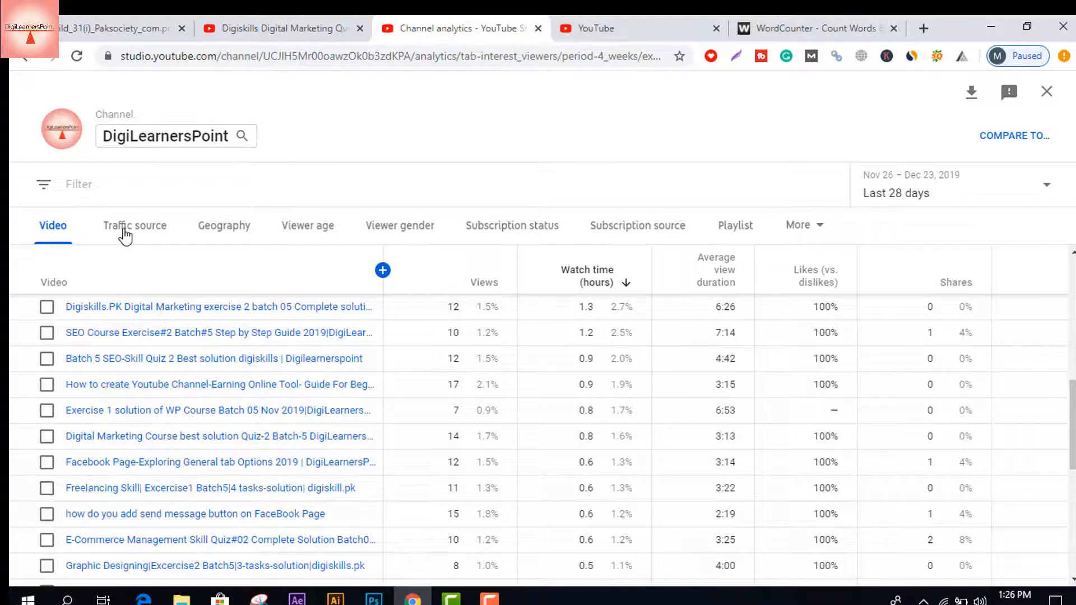
click(121, 229)
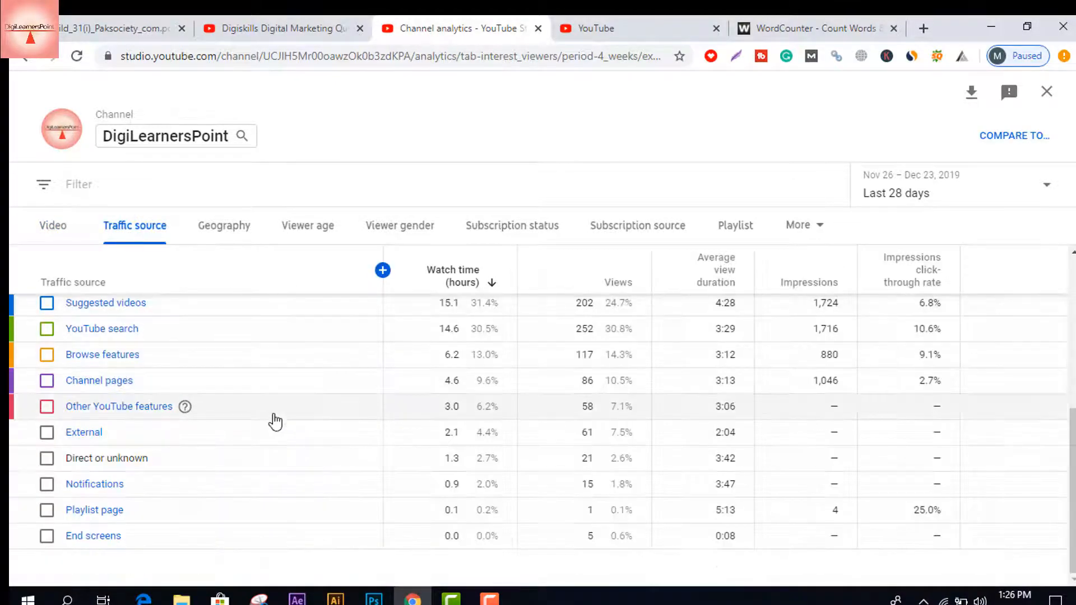
Step: Examine the traffic source table from suggested videos to end screens for watch time, views, impressions and click-through rate
scroll(271, 420, up, 2)
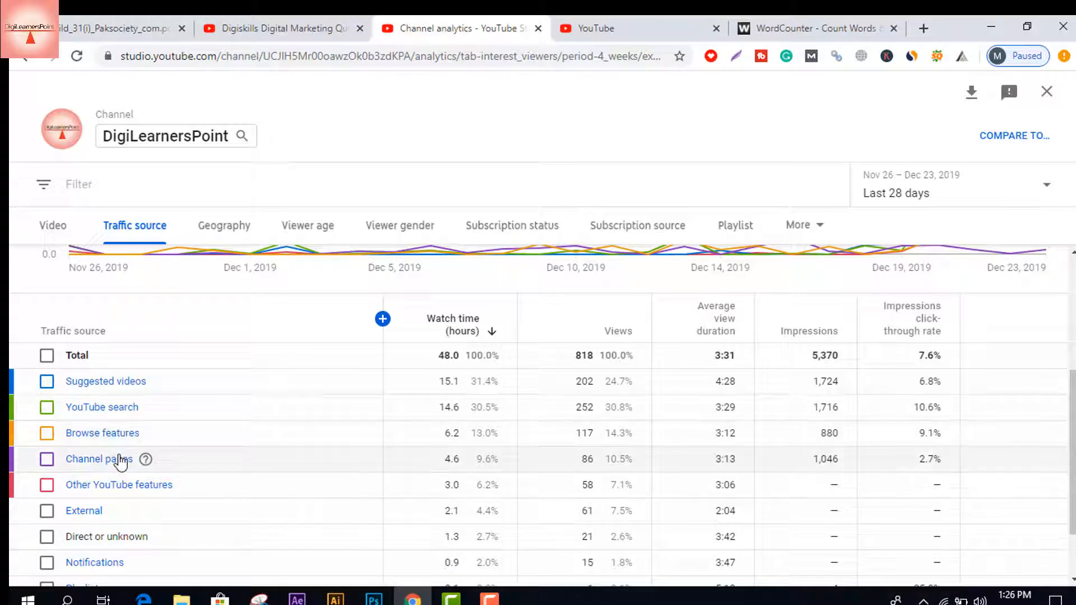
scroll(120, 461, down, 1)
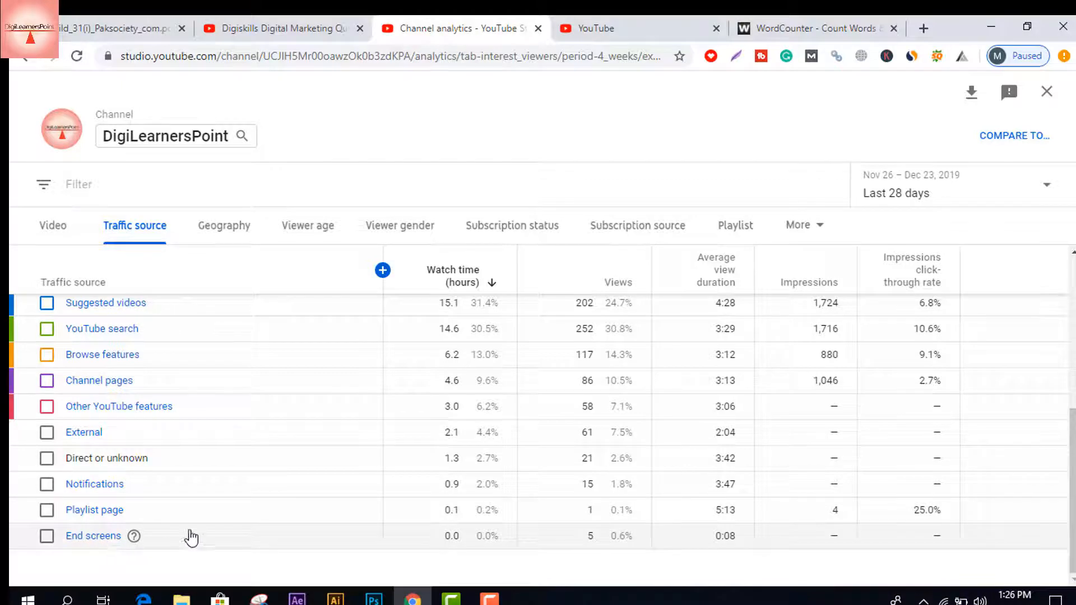
scroll(343, 491, up, 2)
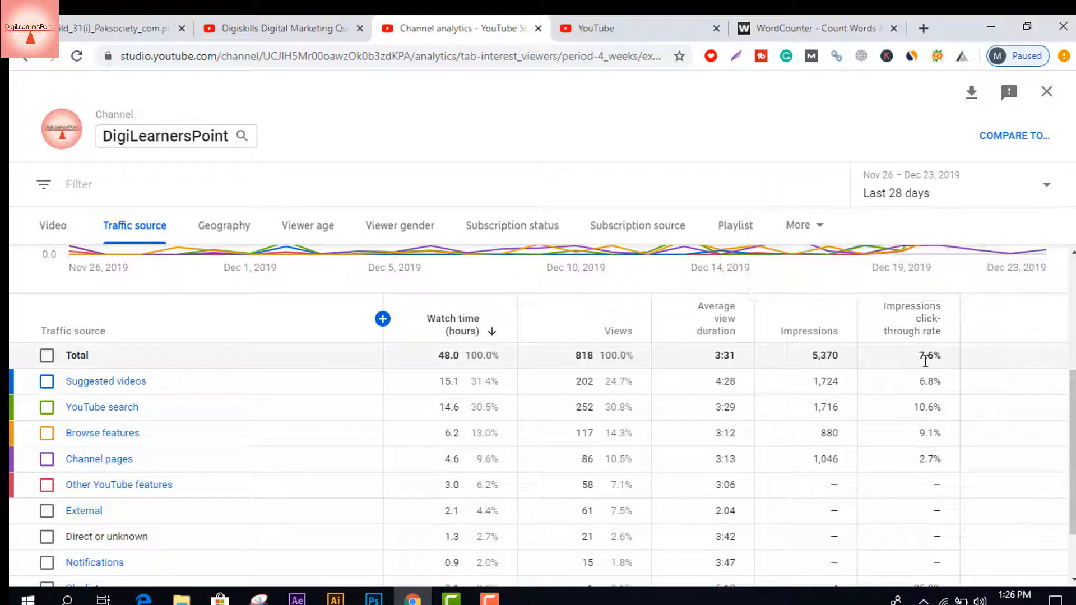
scroll(925, 362, up, 2)
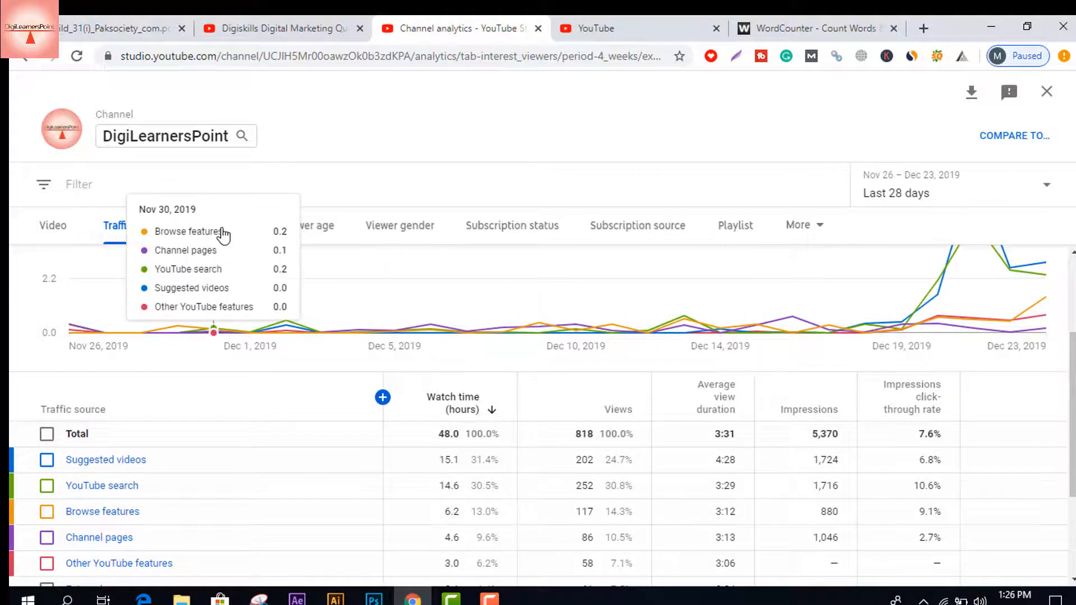
Step: Review the detailed report's audience breakdowns in turn: geography, viewer age with all its age groups, and viewer gender
click(223, 234)
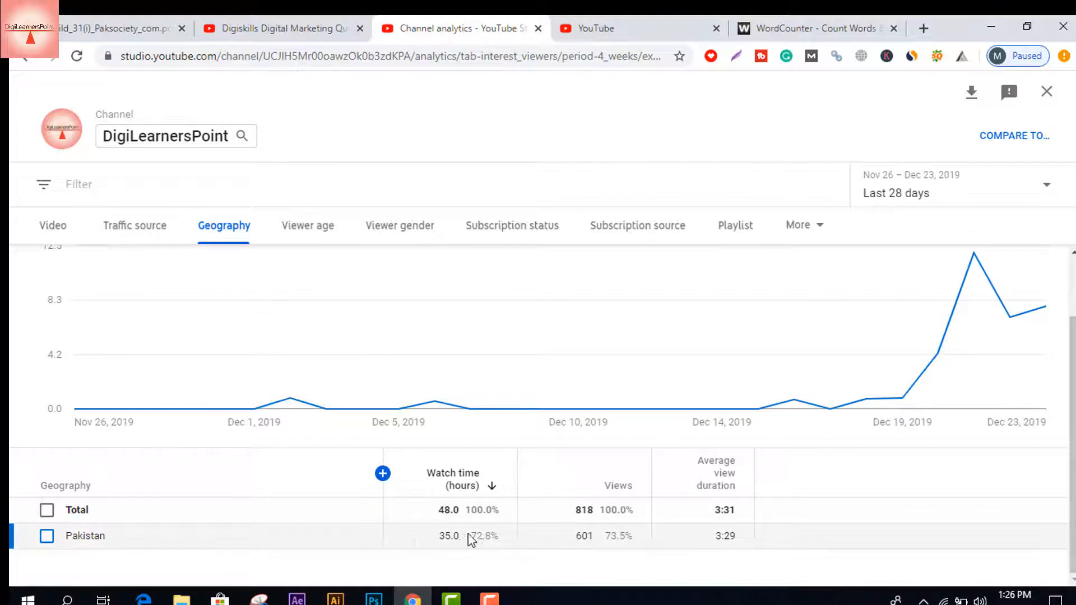
click(310, 231)
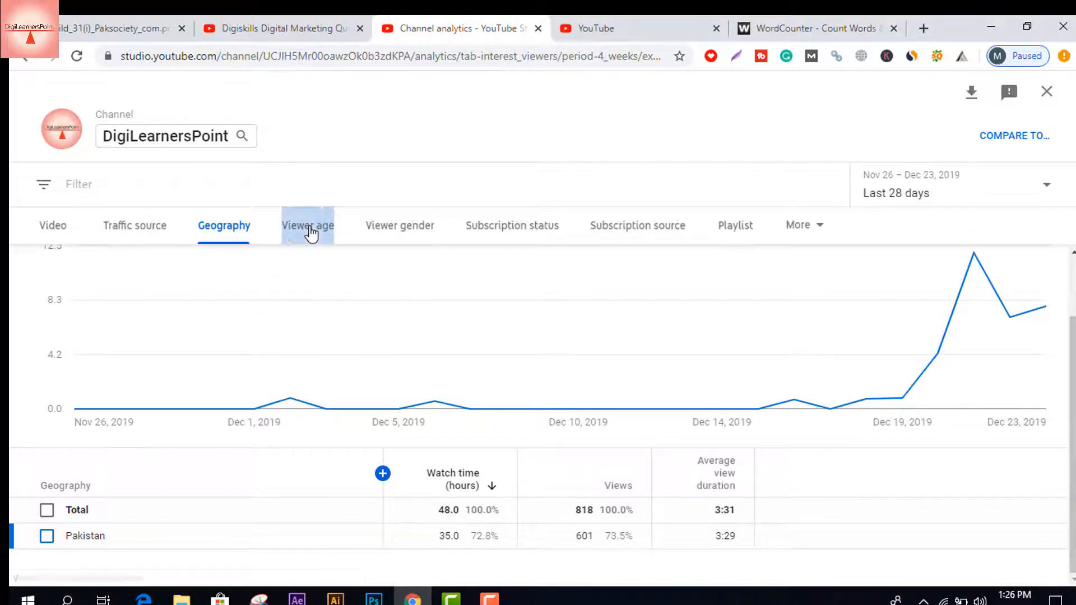
scroll(349, 377, down, 3)
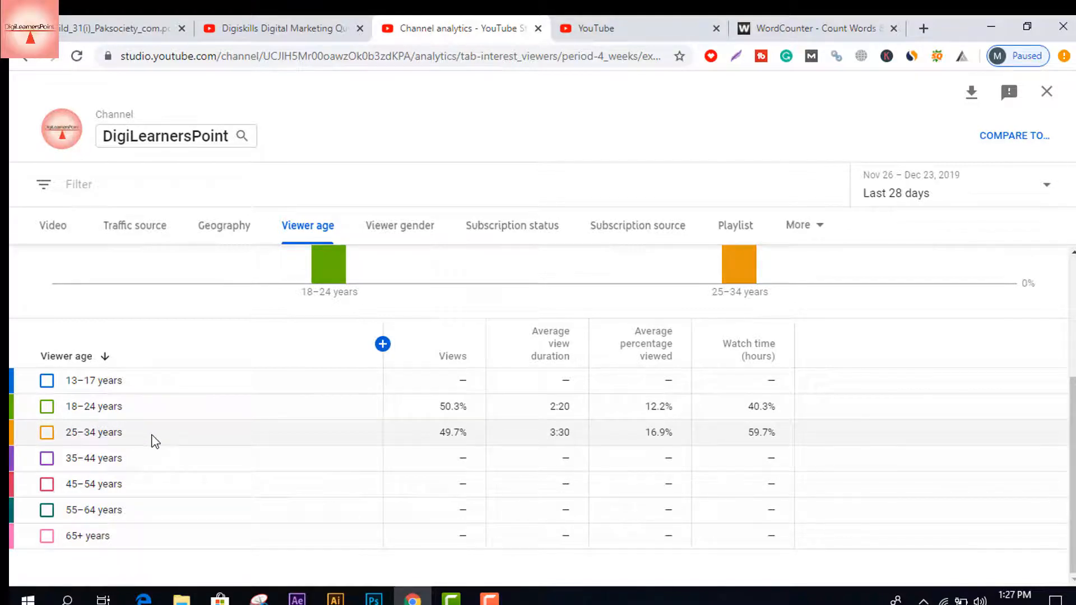
scroll(155, 441, up, 1)
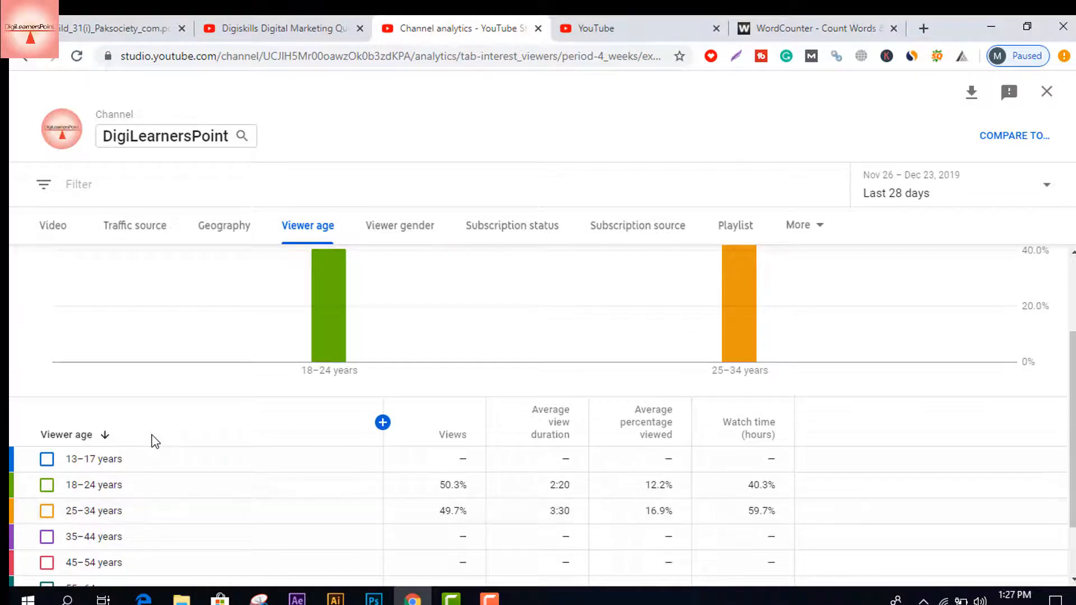
click(401, 227)
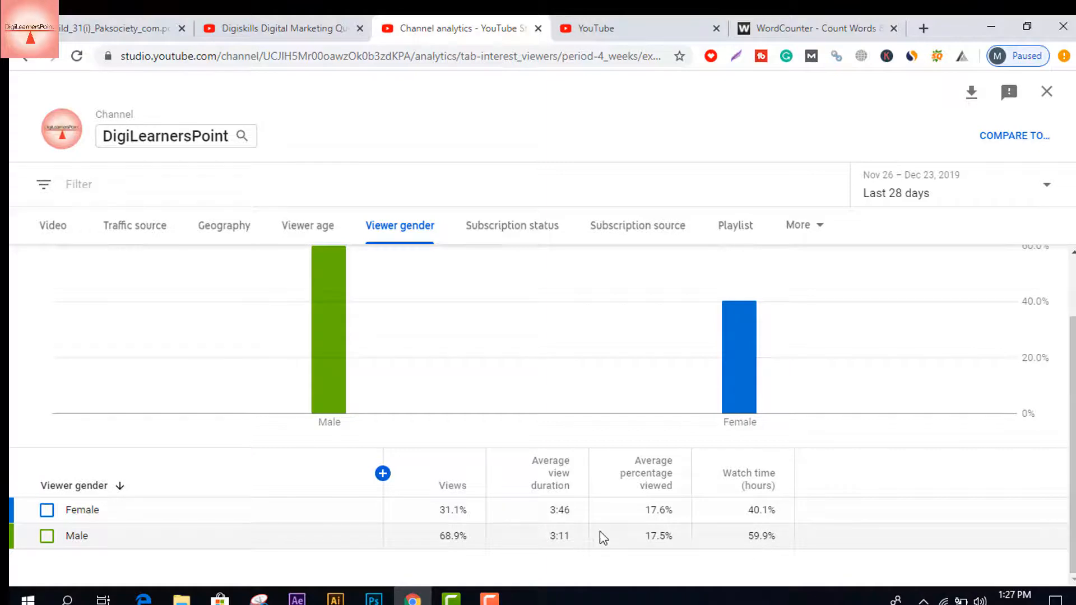
Step: Go through the report's subscription status and subscription source breakdowns and end on the playlist breakdown
click(514, 233)
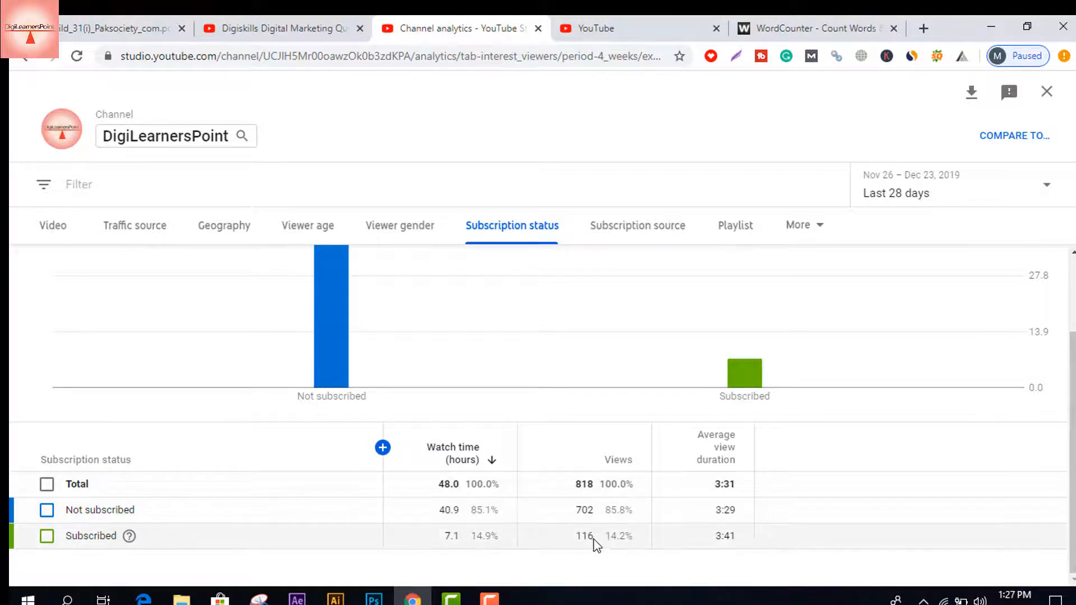
click(638, 231)
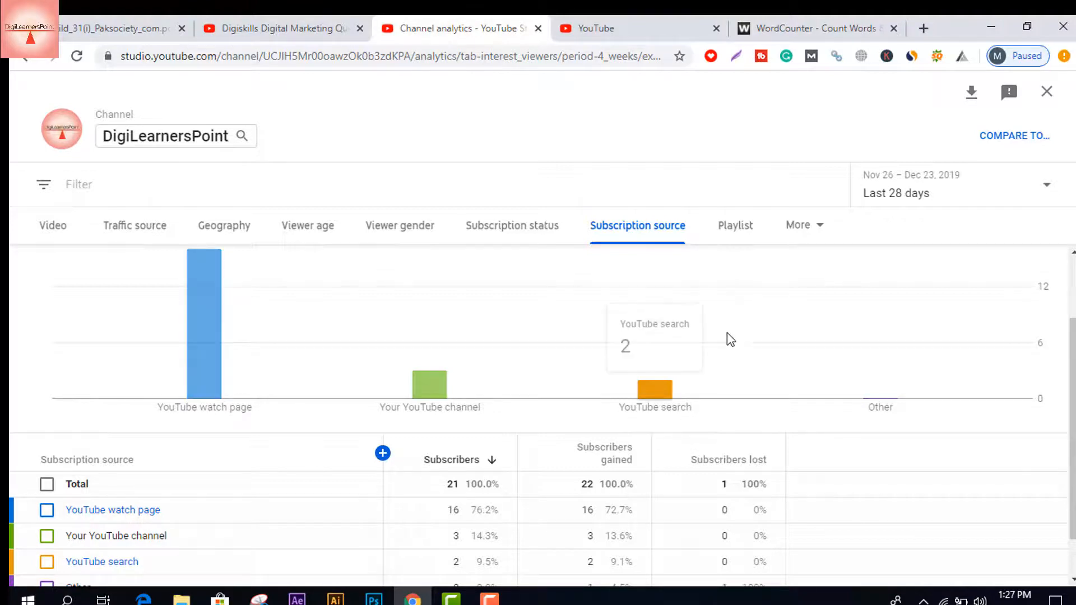
click(735, 231)
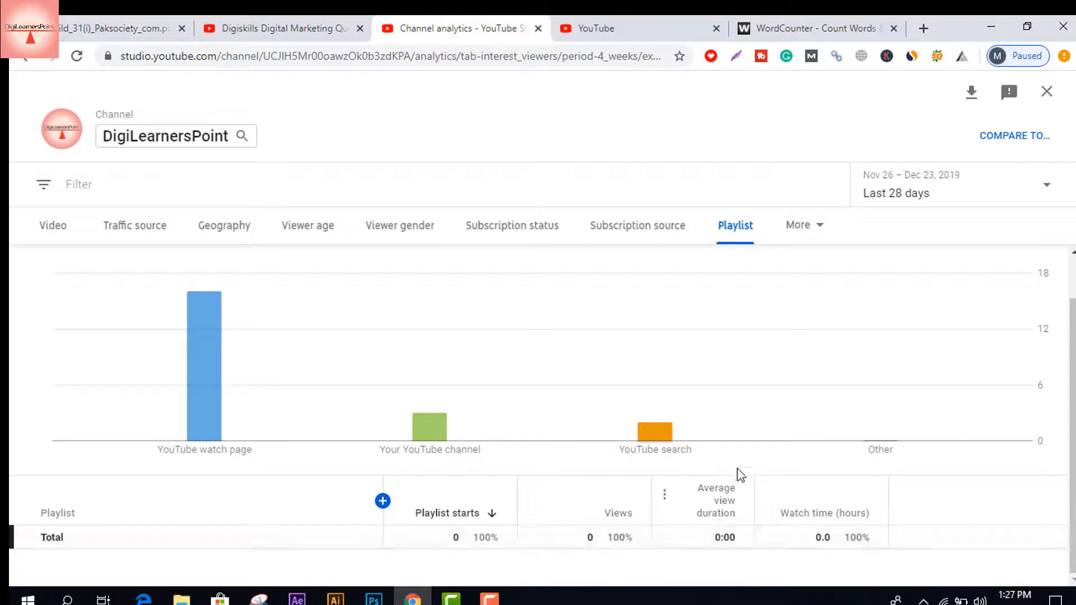
Step: View the list of additional breakdowns and the available date ranges, closing each without choosing an option
click(819, 235)
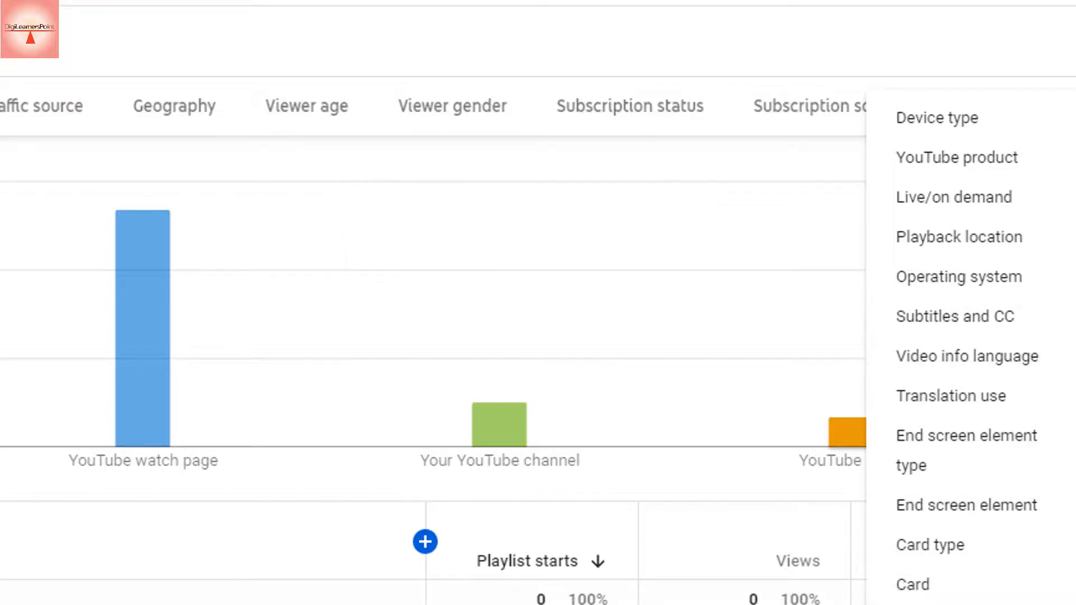
key(Escape)
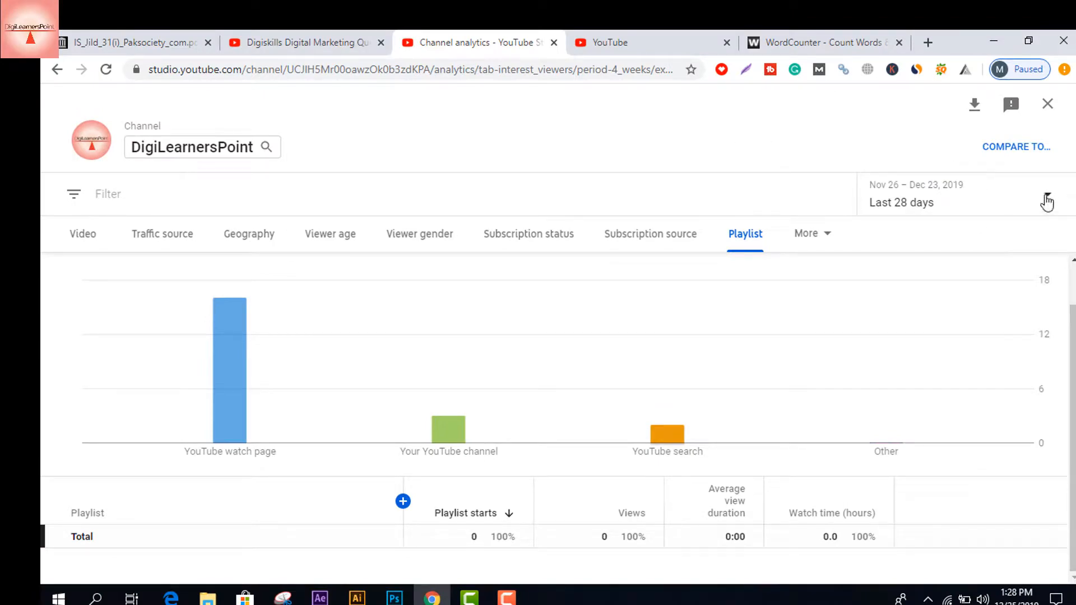
click(1047, 201)
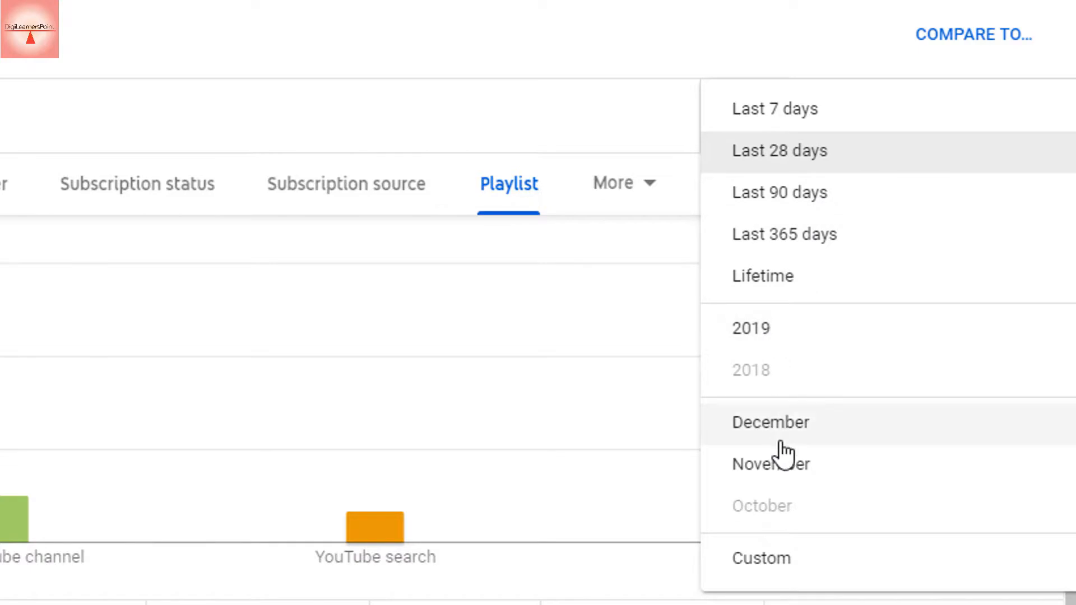
click(818, 11)
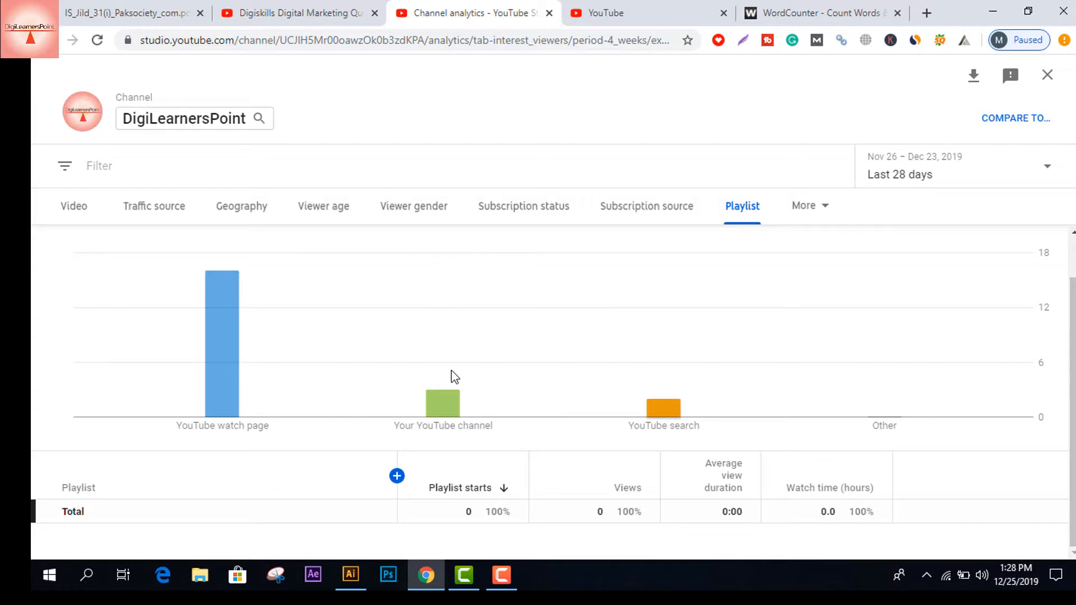
click(504, 575)
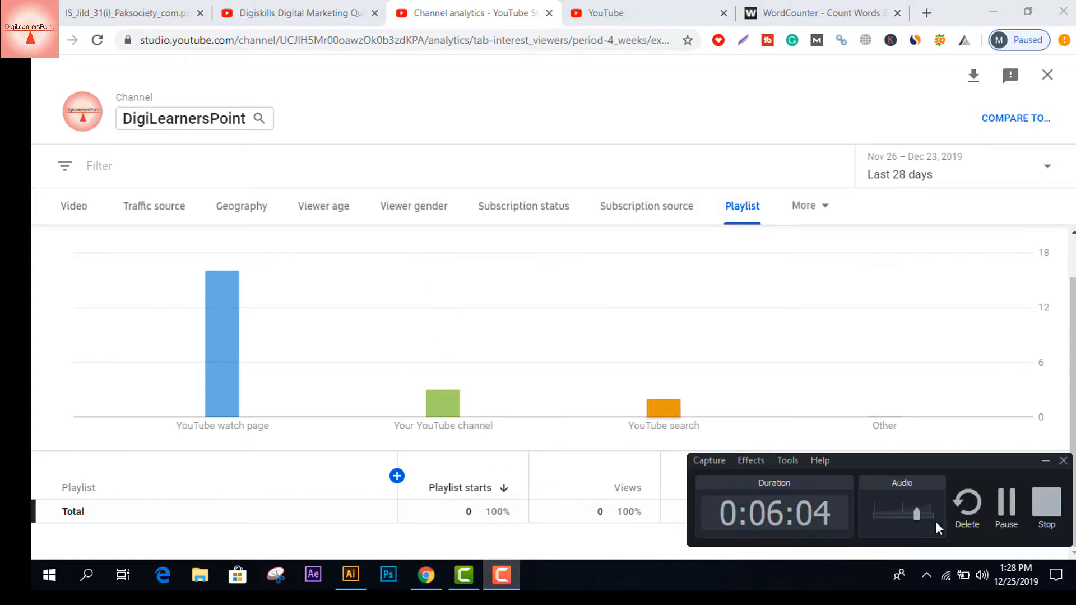